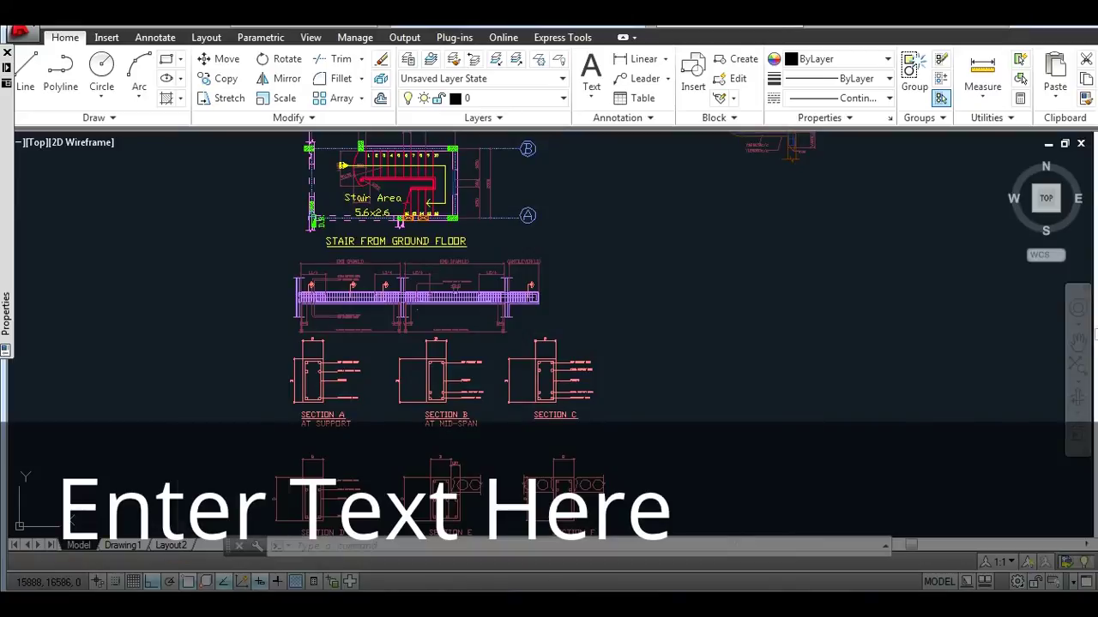
# Step: Look over the existing Drawing1 and Layout2 paper space layouts
pyautogui.moveTo(129, 545)
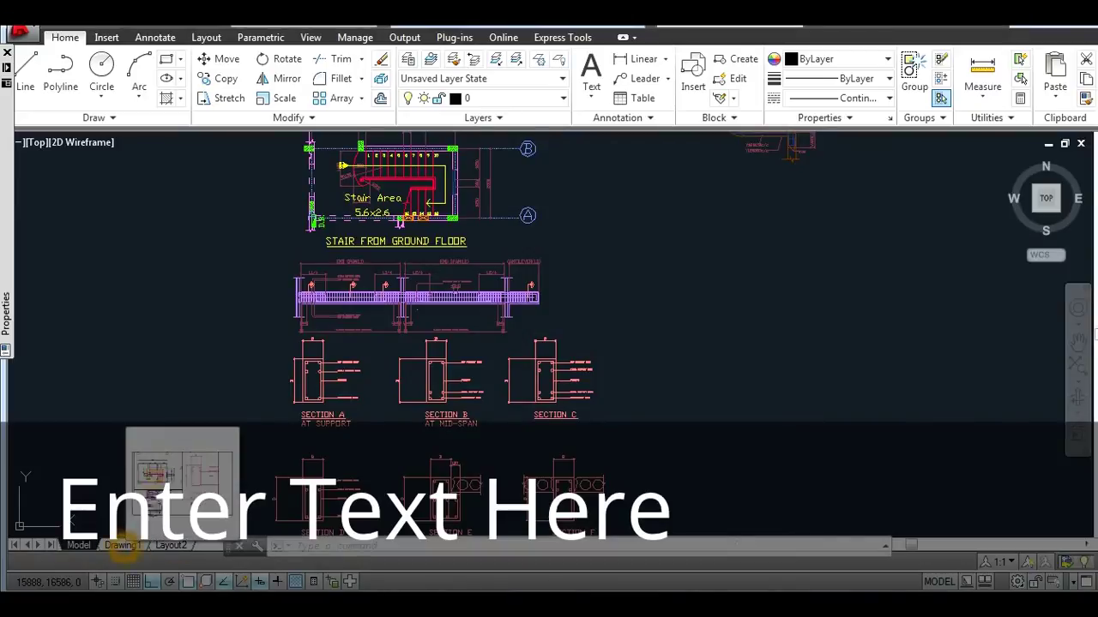
pyautogui.click(125, 546)
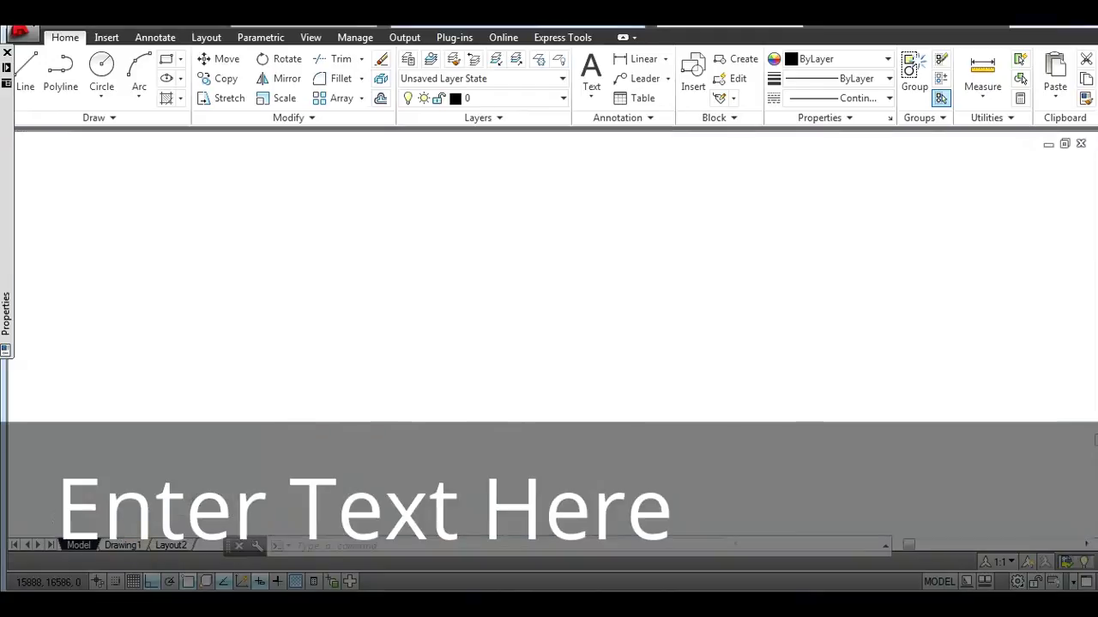
pyautogui.click(172, 545)
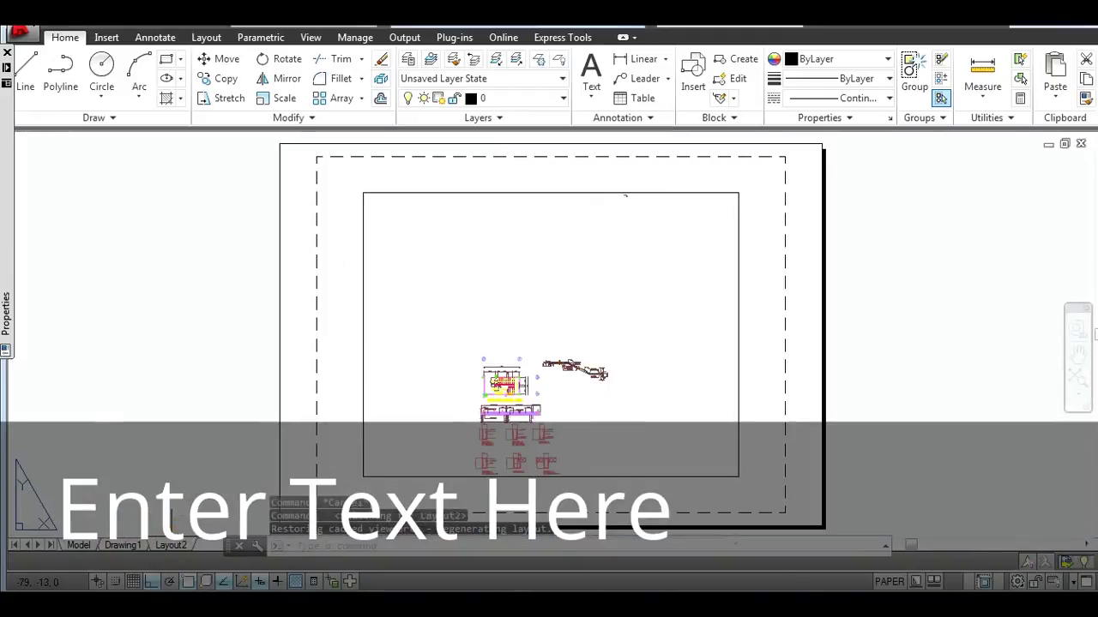
pyautogui.click(124, 545)
pyautogui.click(172, 546)
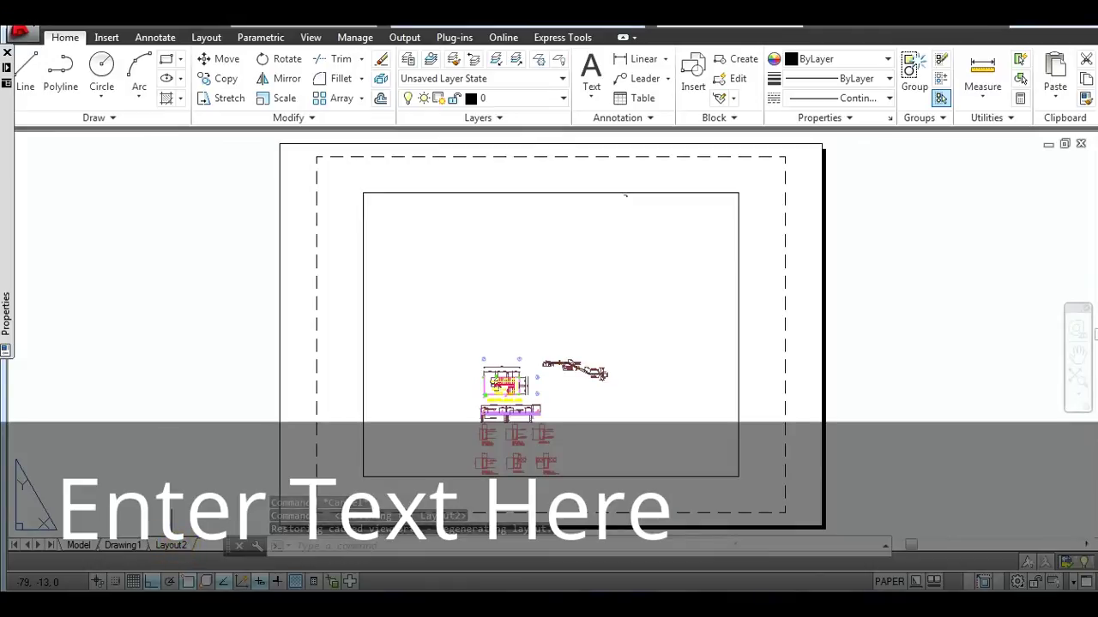
pyautogui.click(122, 546)
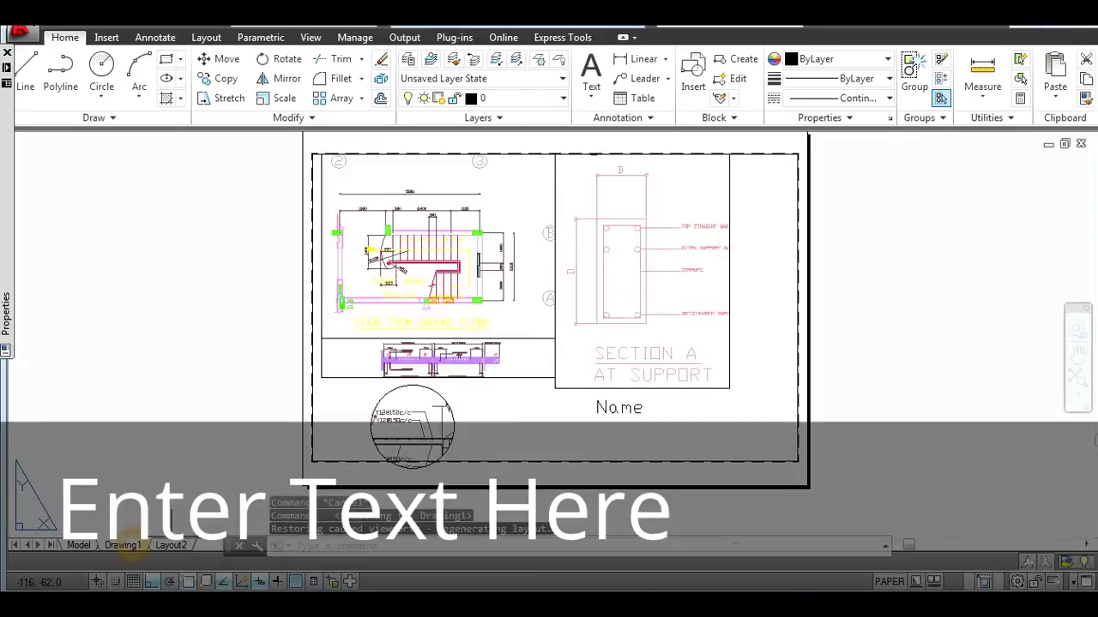
# Step: Permanently delete the Drawing1 layout
pyautogui.rightClick(123, 545)
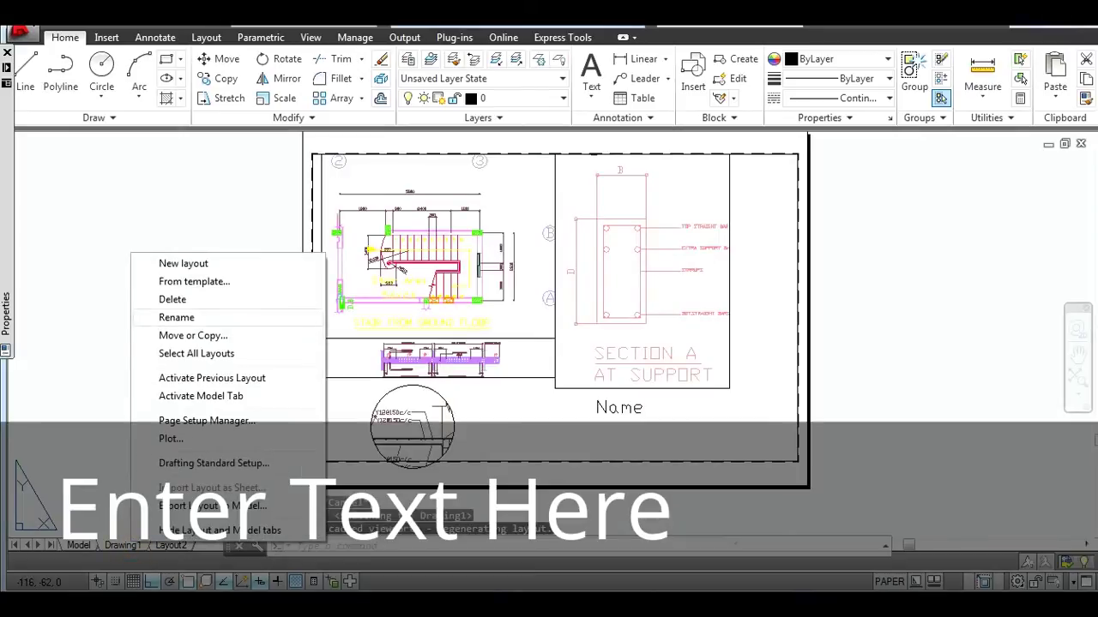
pyautogui.click(172, 299)
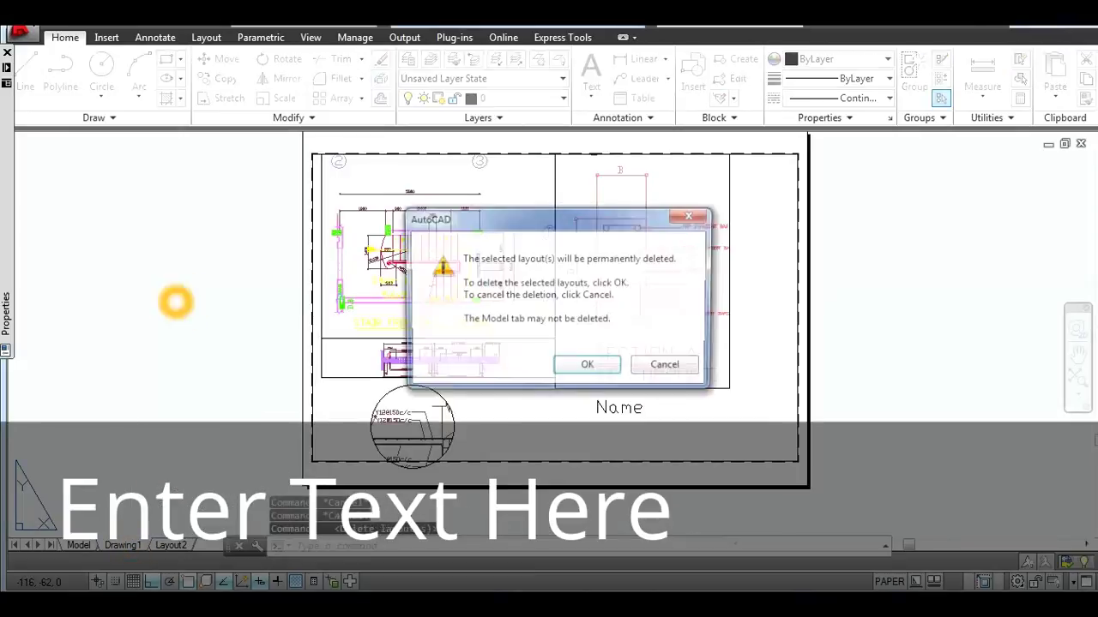
pyautogui.click(583, 365)
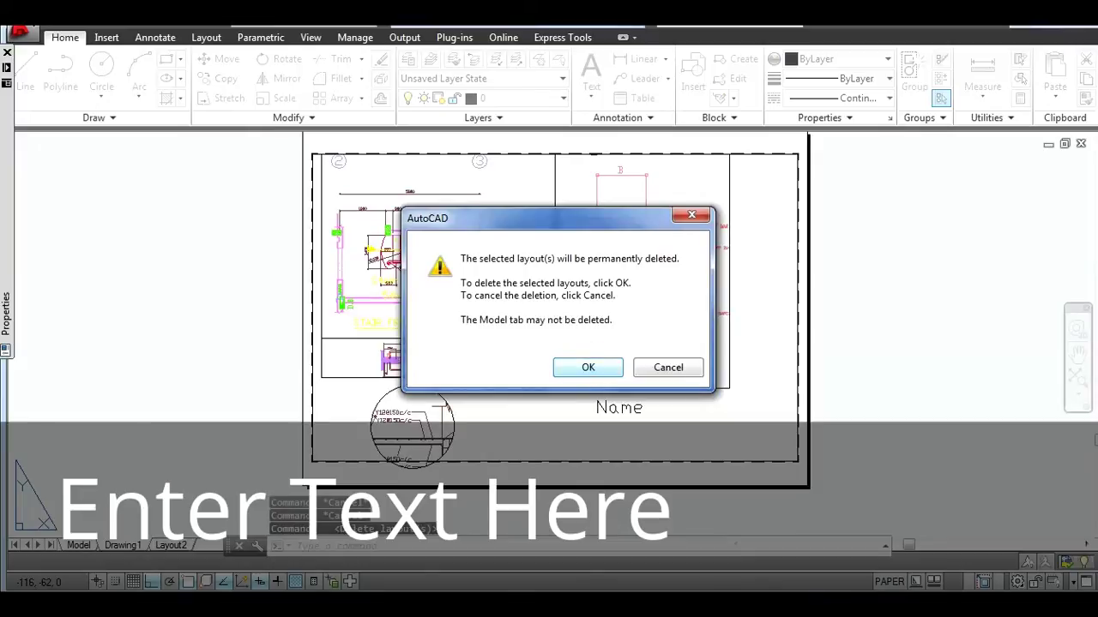
# Step: Add a new layout with the default name after Layout2
pyautogui.click(123, 547)
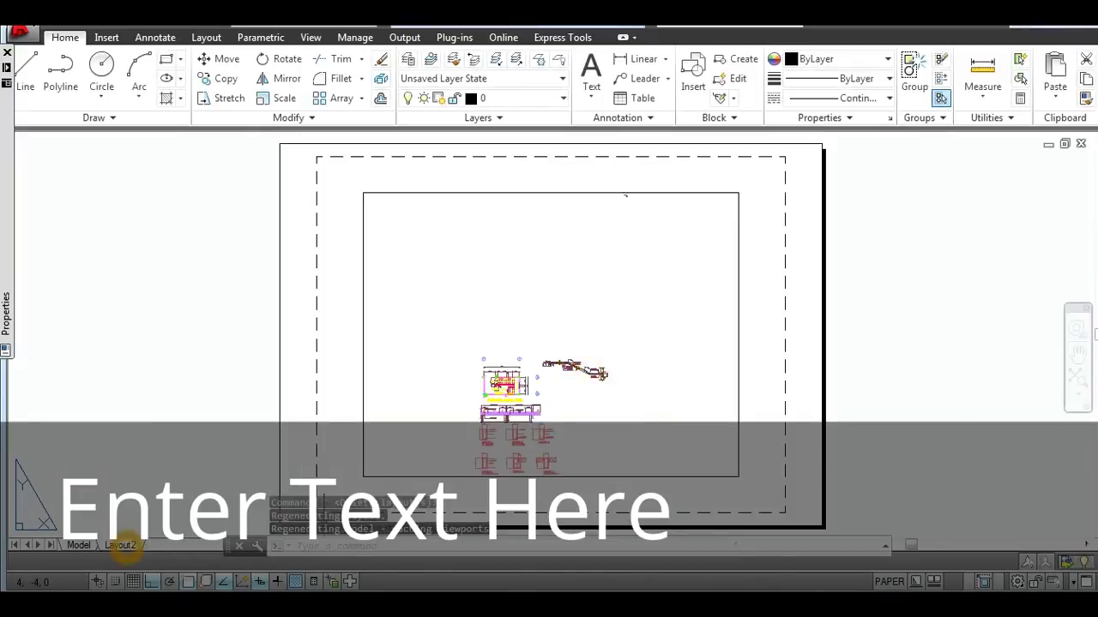
pyautogui.rightClick(125, 546)
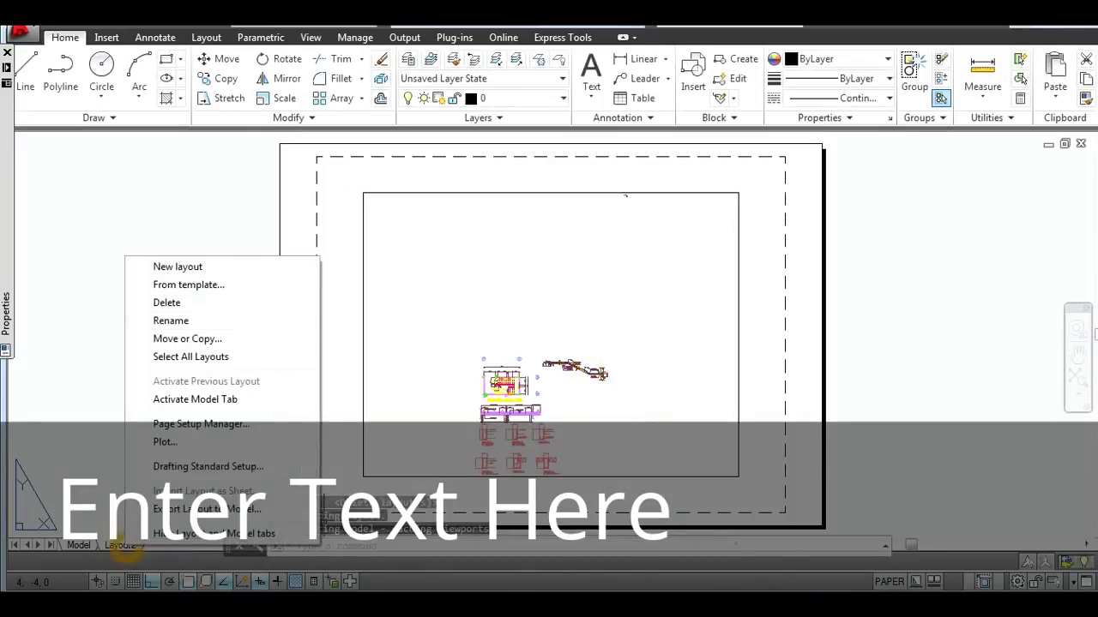
pyautogui.click(188, 267)
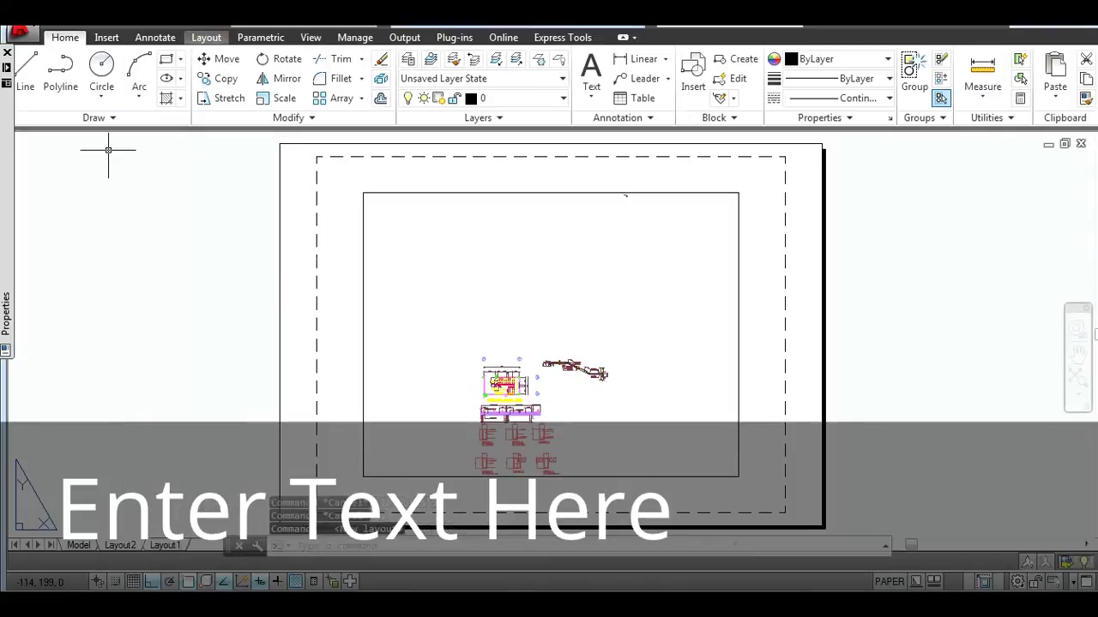
# Step: Create another layout and name it NewLayout
pyautogui.click(206, 37)
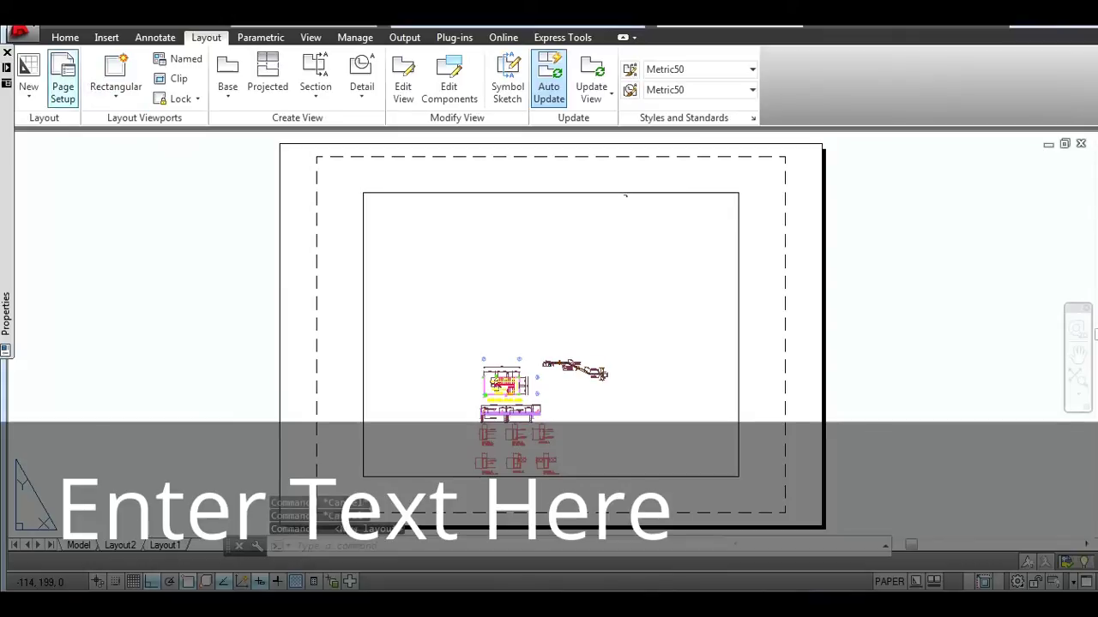
pyautogui.moveTo(5, 313)
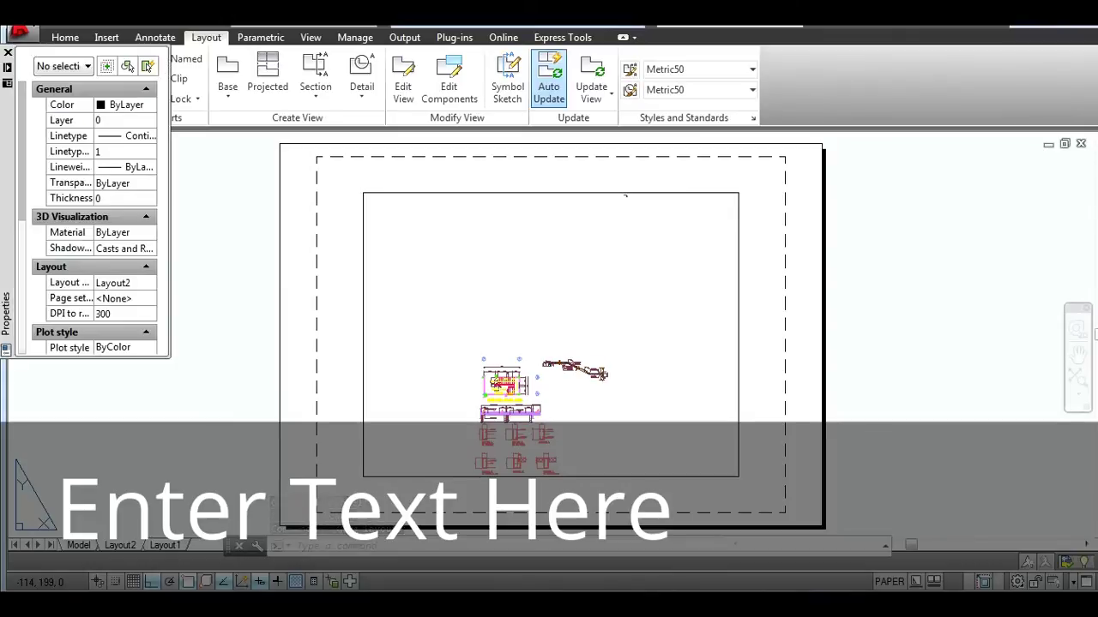
pyautogui.click(28, 90)
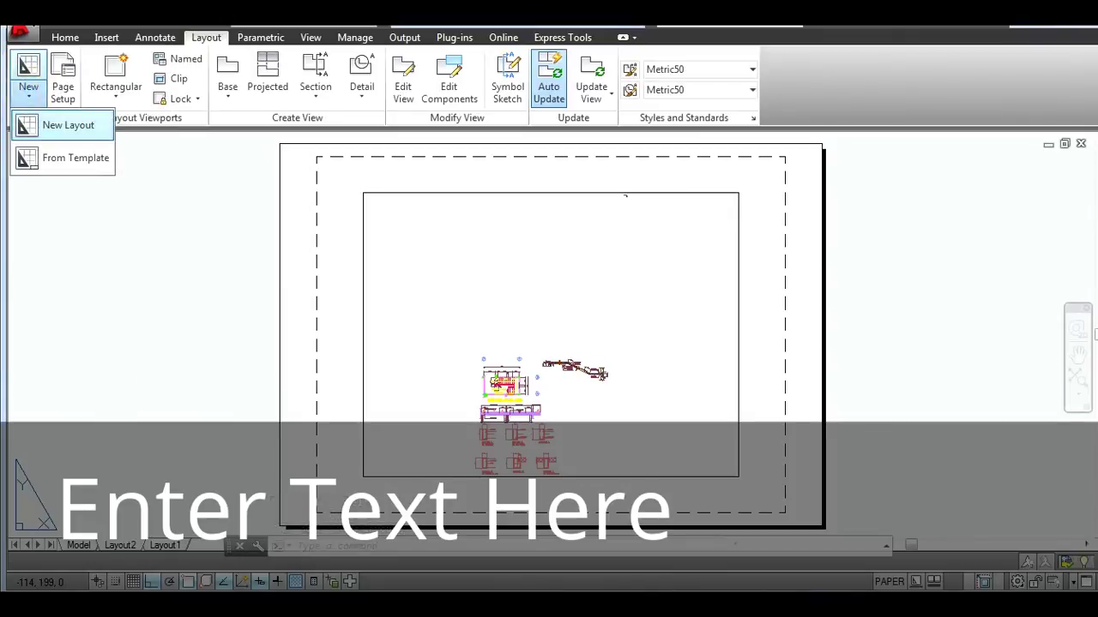
pyautogui.click(62, 126)
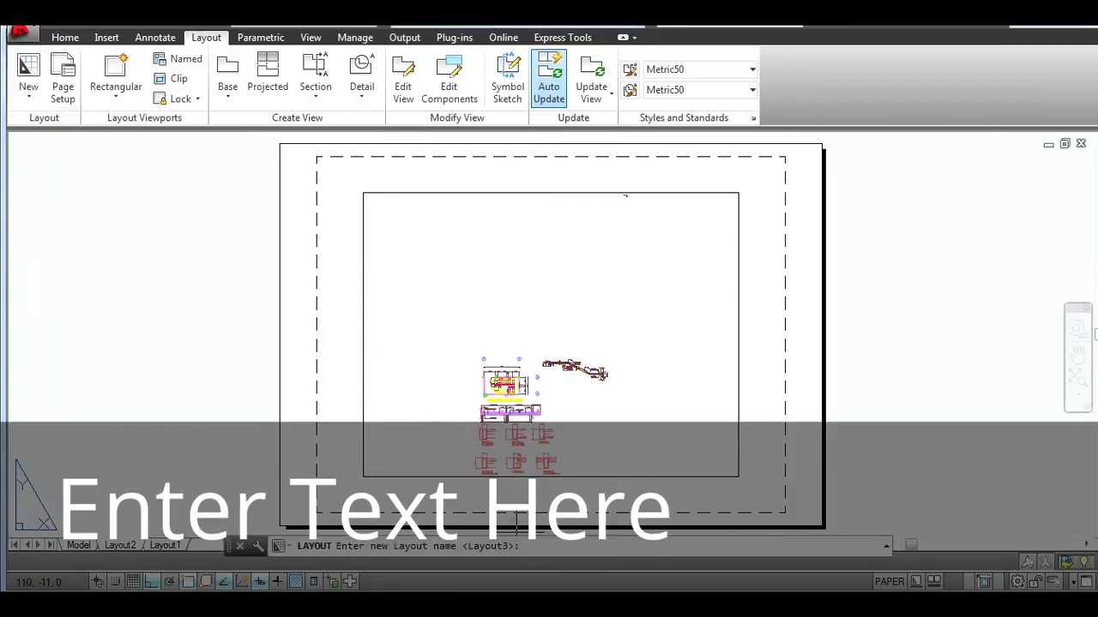
pyautogui.click(533, 548)
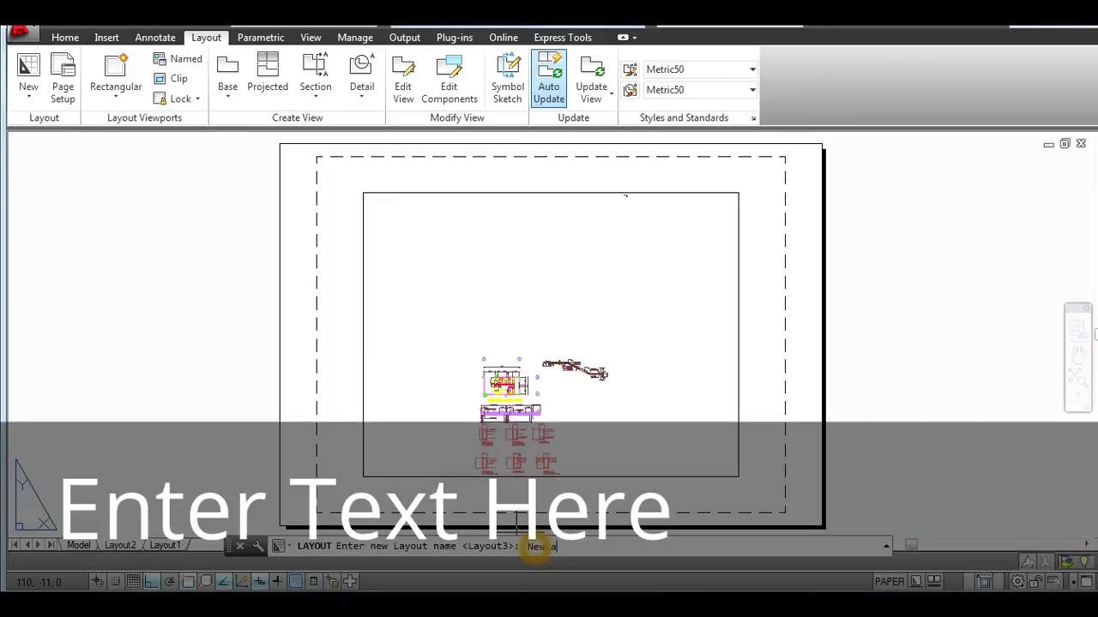
pyautogui.write('New Layout')
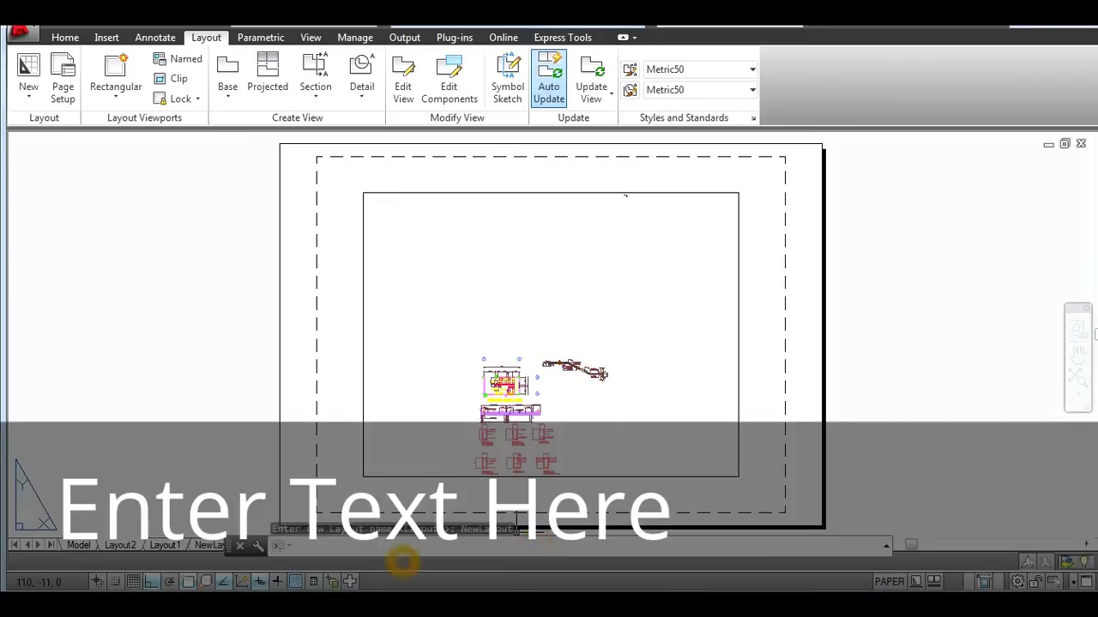
pyautogui.press('Return')
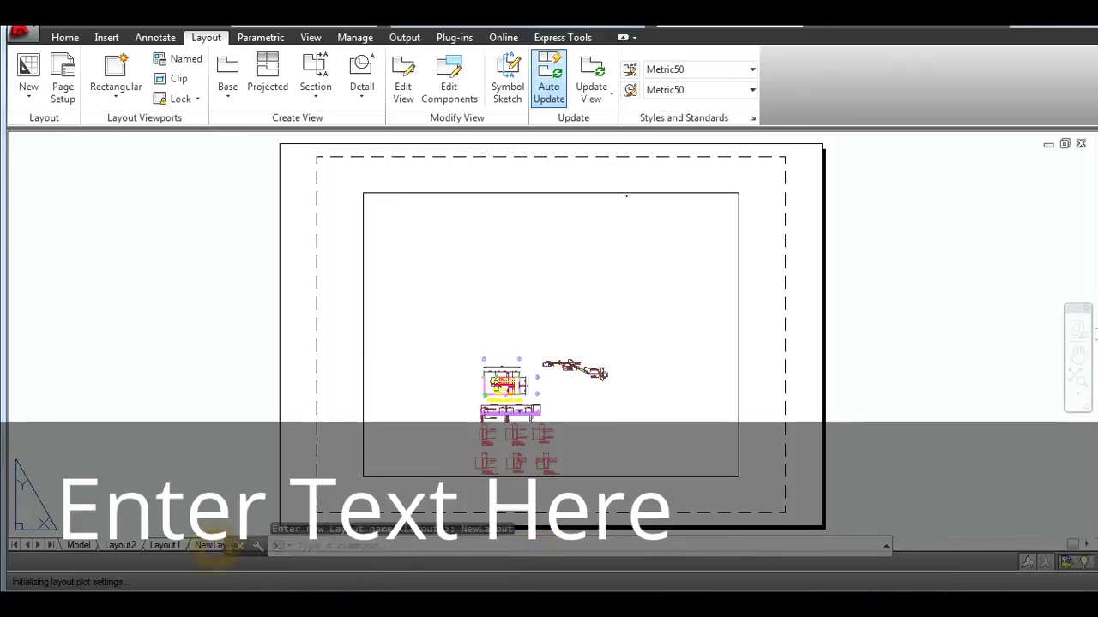
# Step: Open NewLayout and move it ahead of Layout2 in the layout order
pyautogui.click(210, 546)
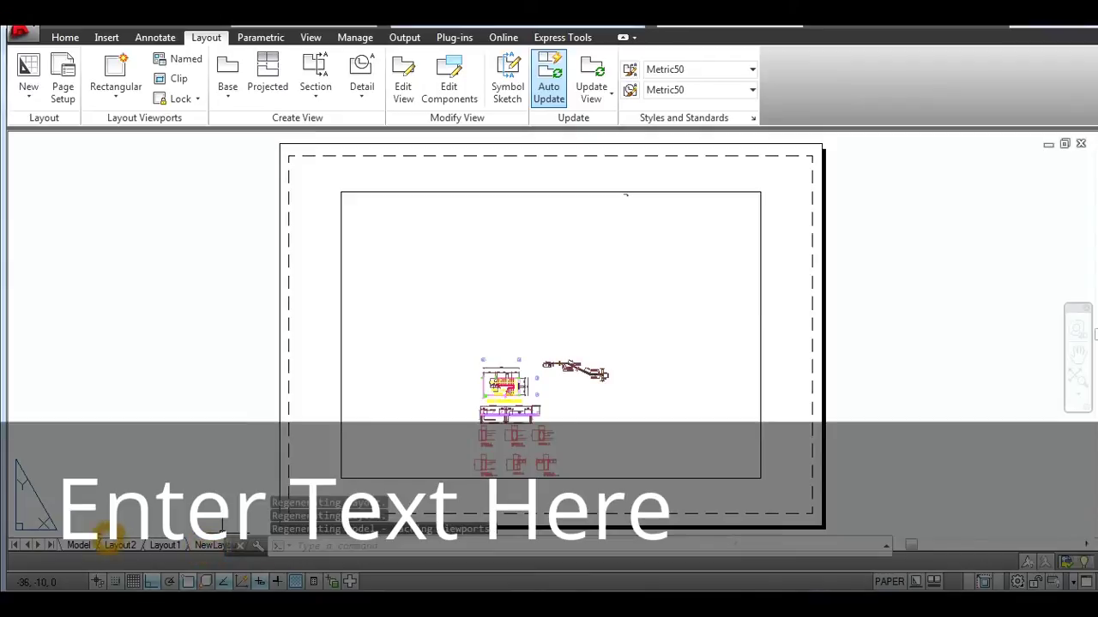
pyautogui.moveTo(103, 536); pyautogui.dragTo(103, 534)
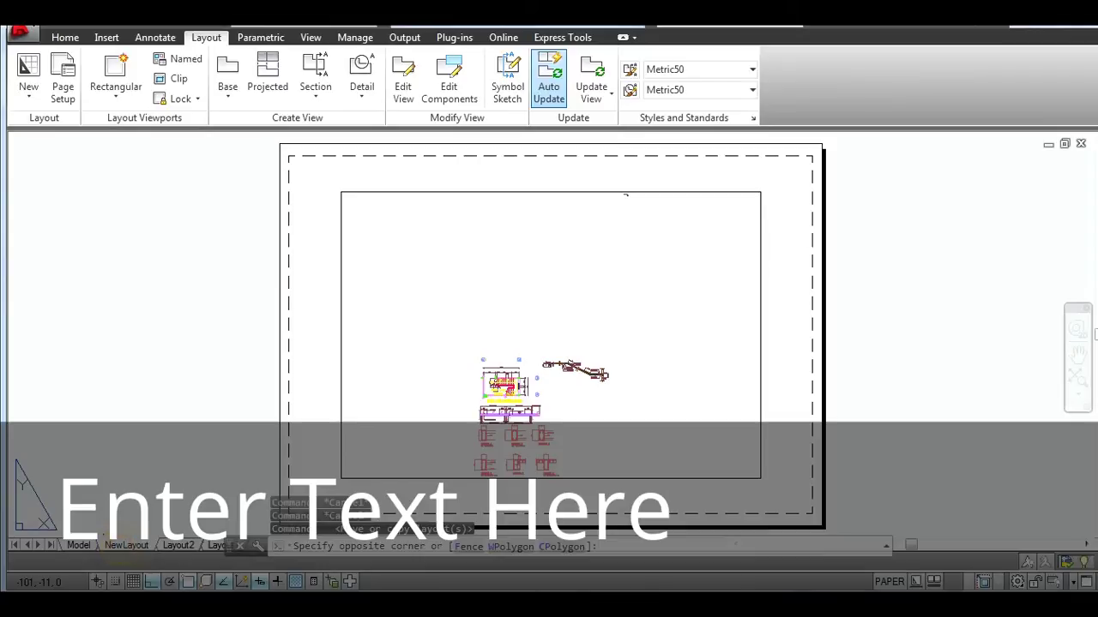
pyautogui.press('Escape')
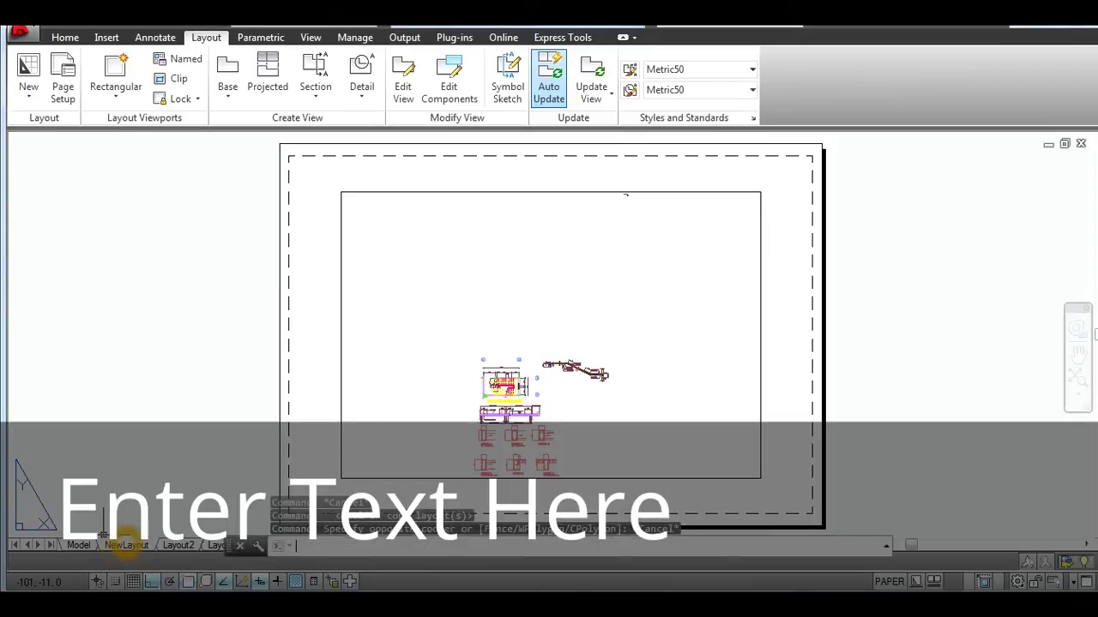
pyautogui.click(319, 343)
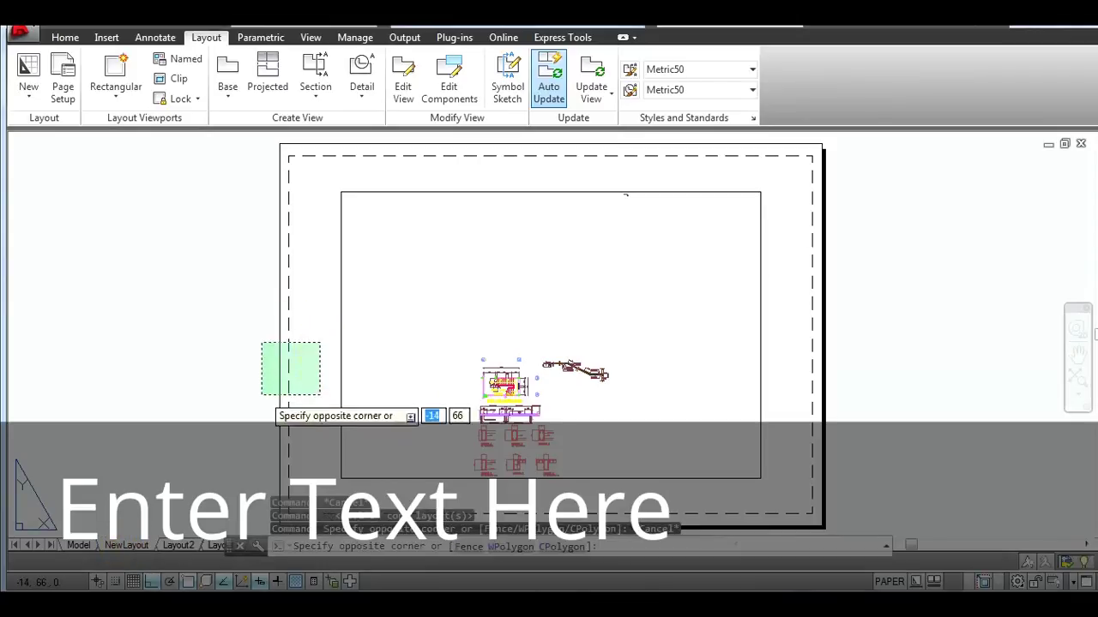
pyautogui.click(257, 387)
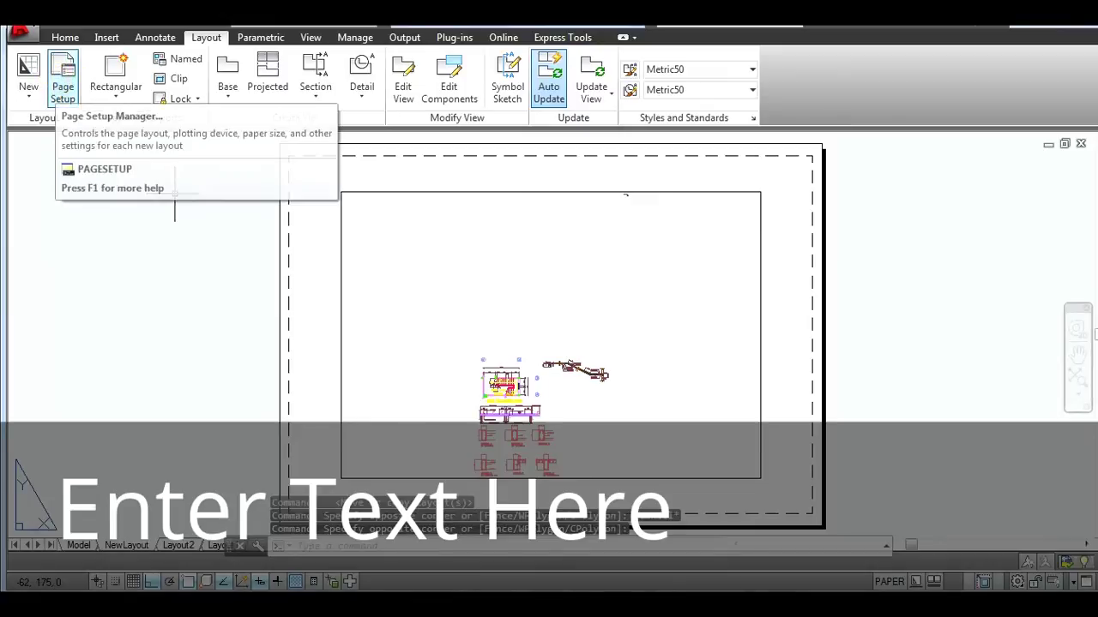
# Step: Modify the page setup of NewLayout to use A3 paper
pyautogui.click(62, 79)
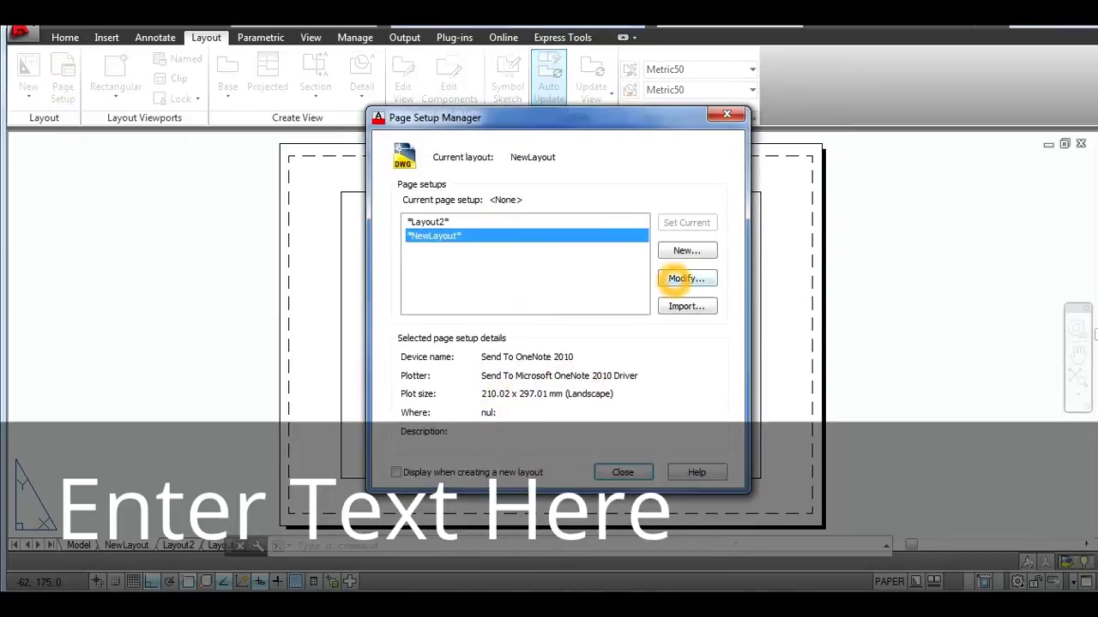
pyautogui.click(686, 278)
pyautogui.click(497, 322)
pyautogui.click(466, 393)
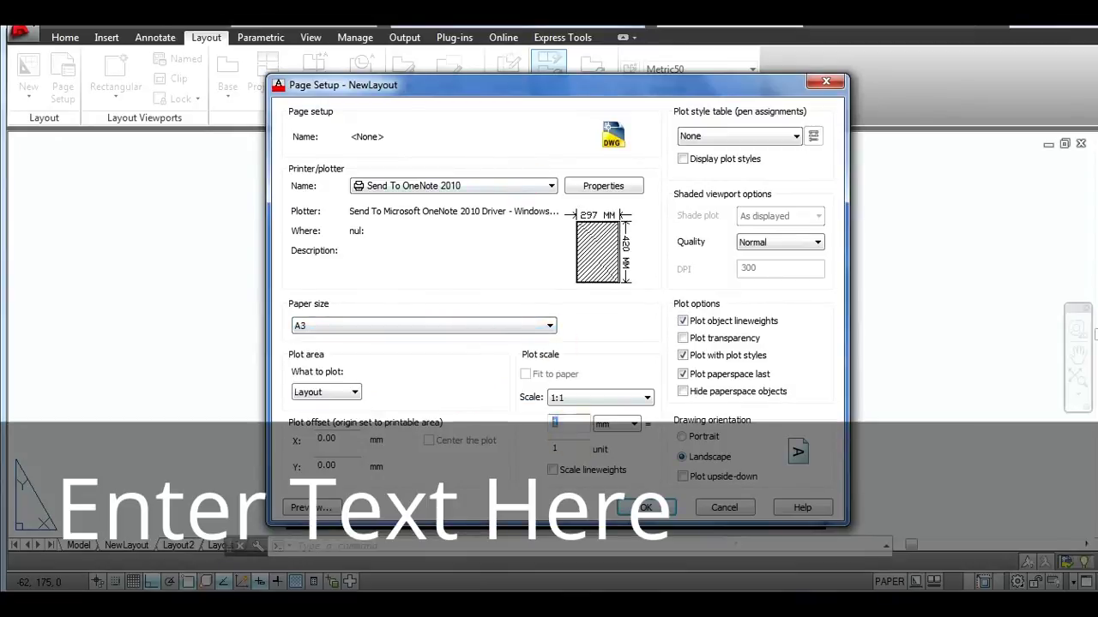
pyautogui.doubleClick(573, 453)
pyautogui.click(644, 507)
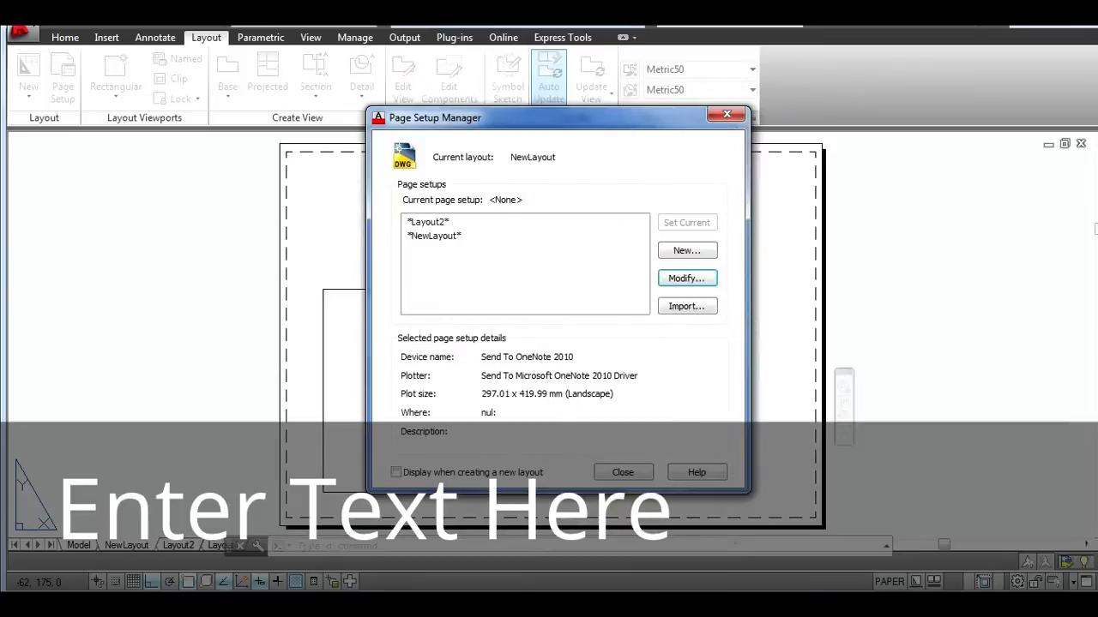
pyautogui.click(622, 472)
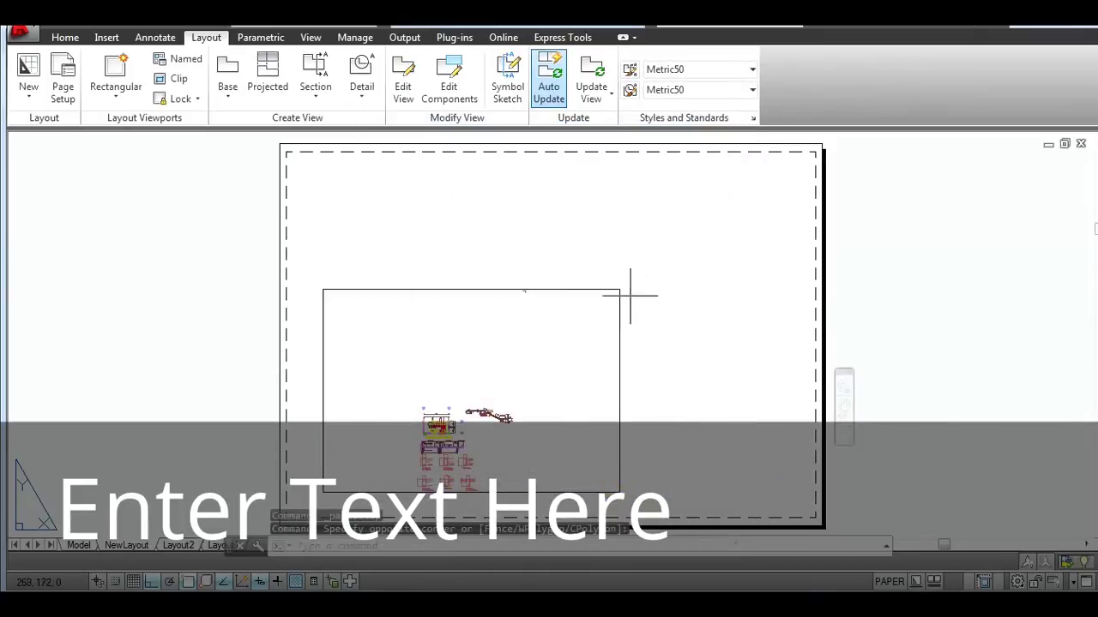
# Step: Delete the default viewport from NewLayout
pyautogui.click(560, 331)
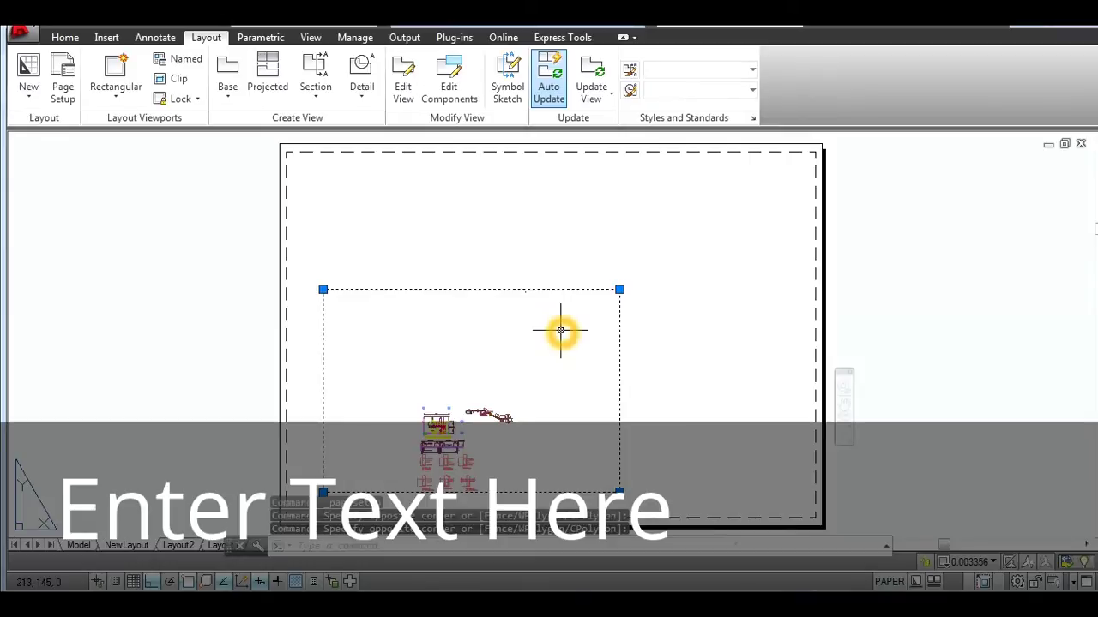
pyautogui.click(619, 289)
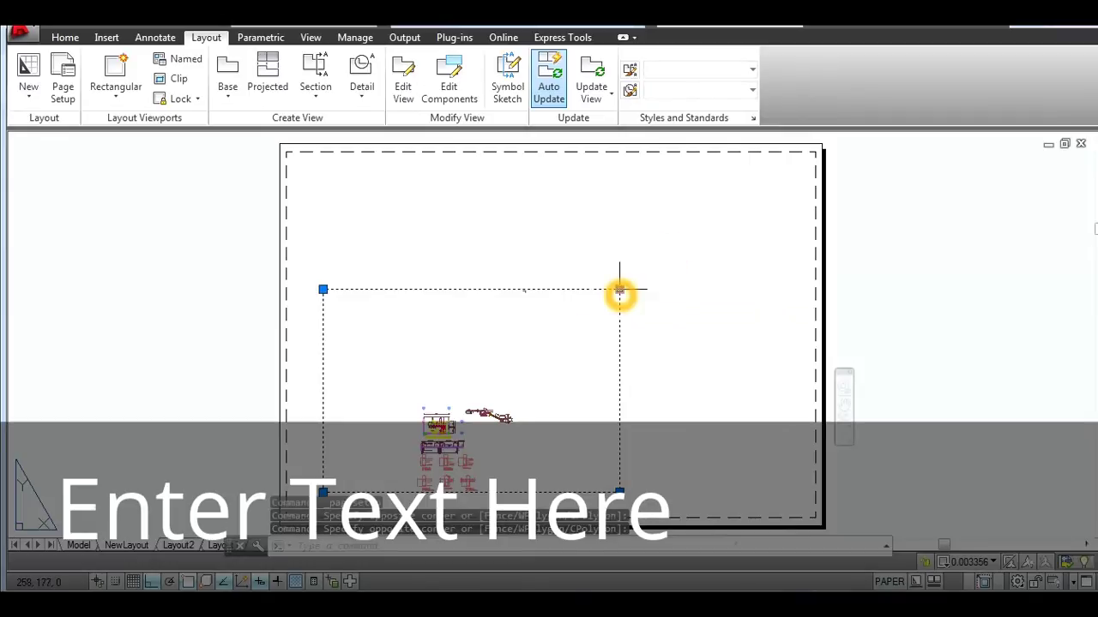
pyautogui.press('Escape')
pyautogui.click(598, 297)
pyautogui.press('Delete')
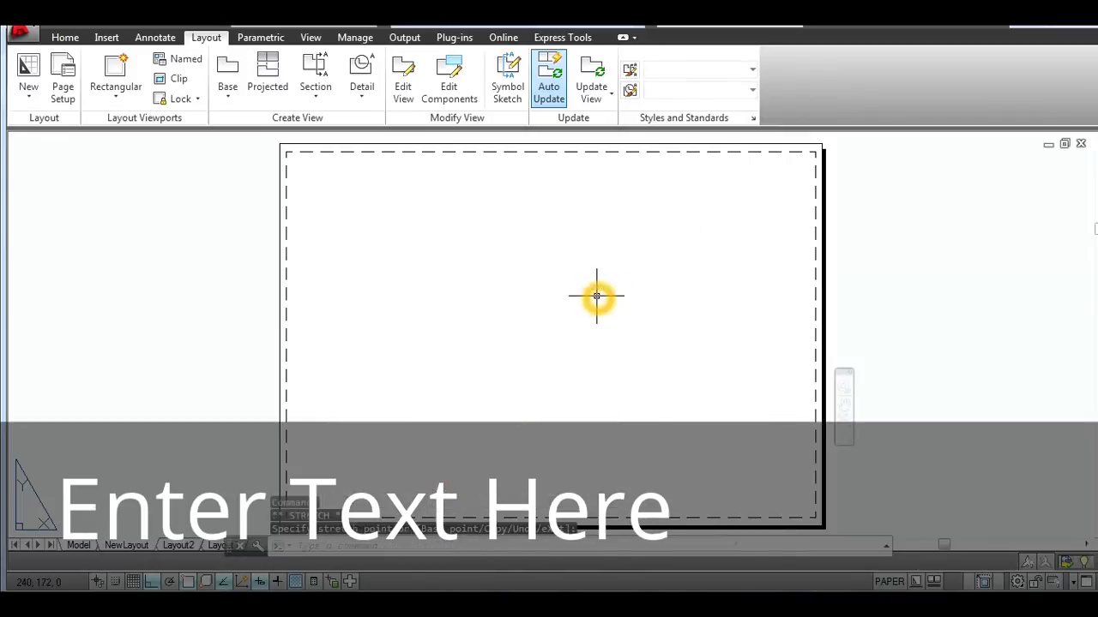
pyautogui.click(635, 228)
pyautogui.click(824, 169)
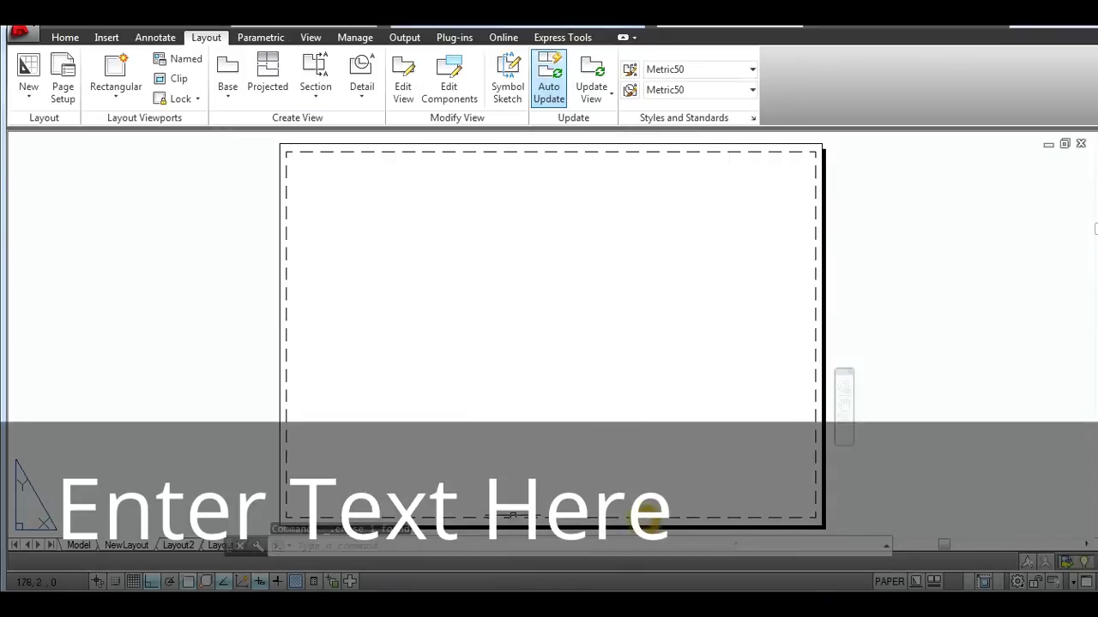
pyautogui.click(608, 181)
pyautogui.click(515, 226)
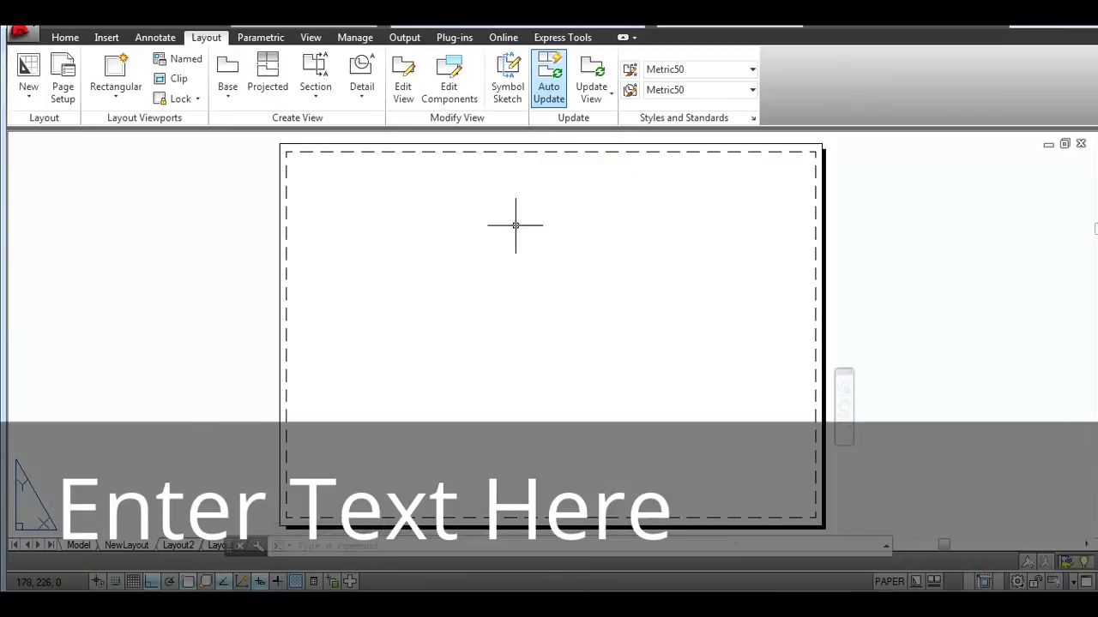
pyautogui.click(549, 251)
pyautogui.click(219, 177)
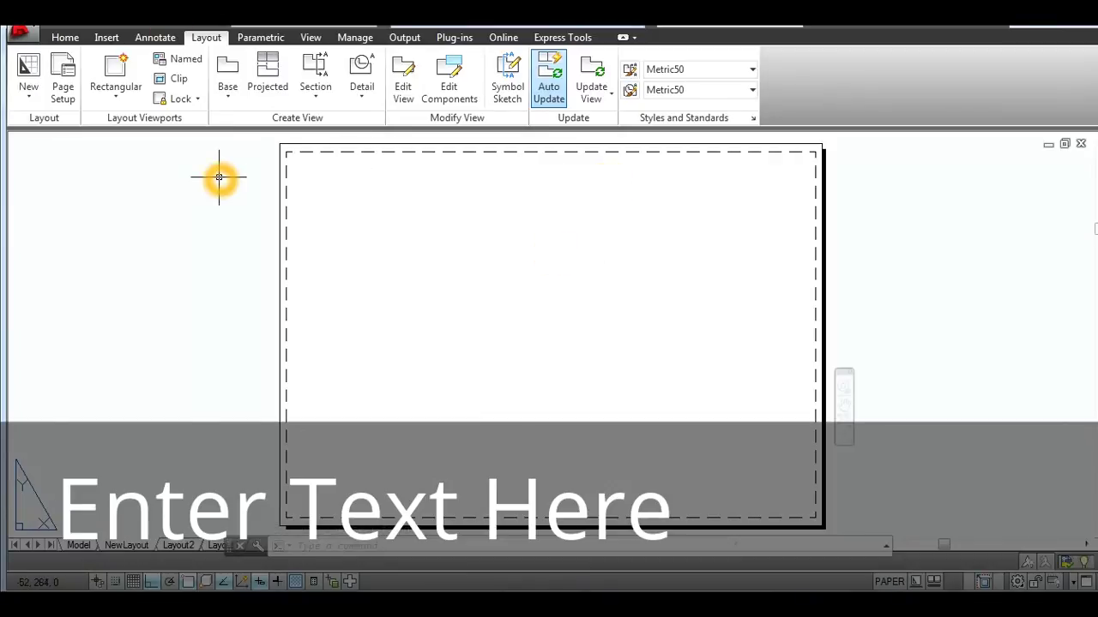
# Step: Draw a rectangular border along the sheet's dashed printable-area margin, from its lower-left to its upper-right corner
pyautogui.press('Return')
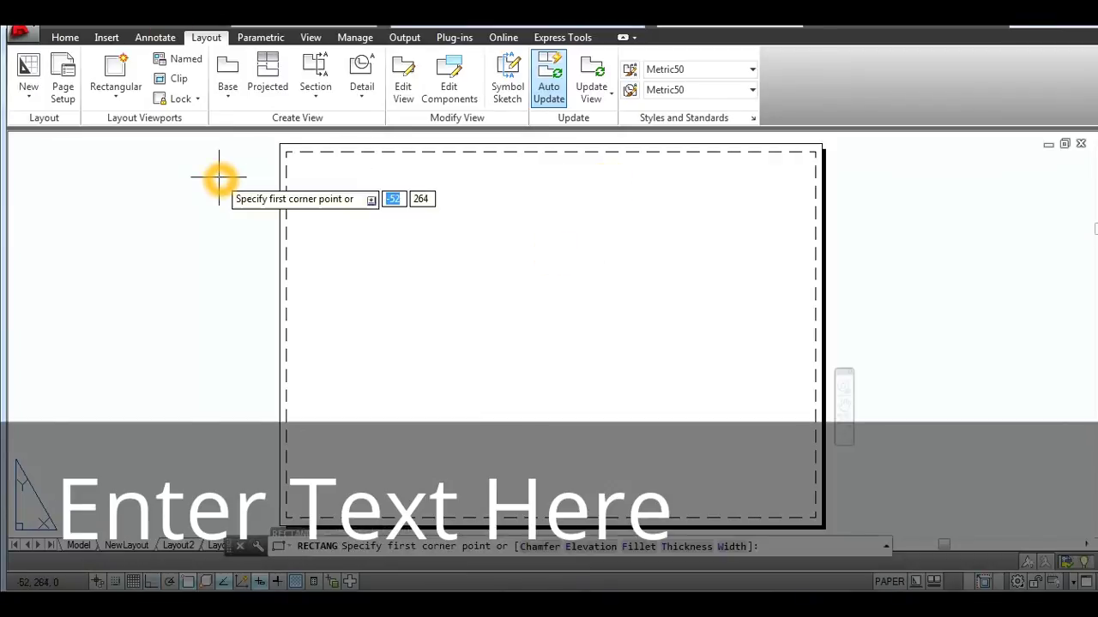
pyautogui.click(287, 519)
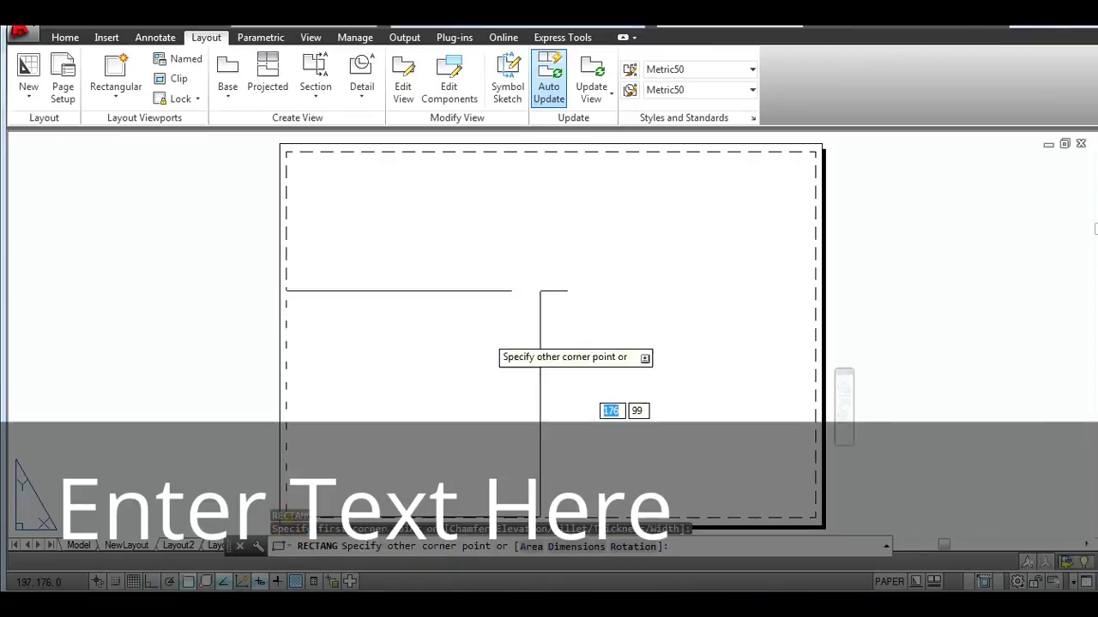
pyautogui.click(817, 152)
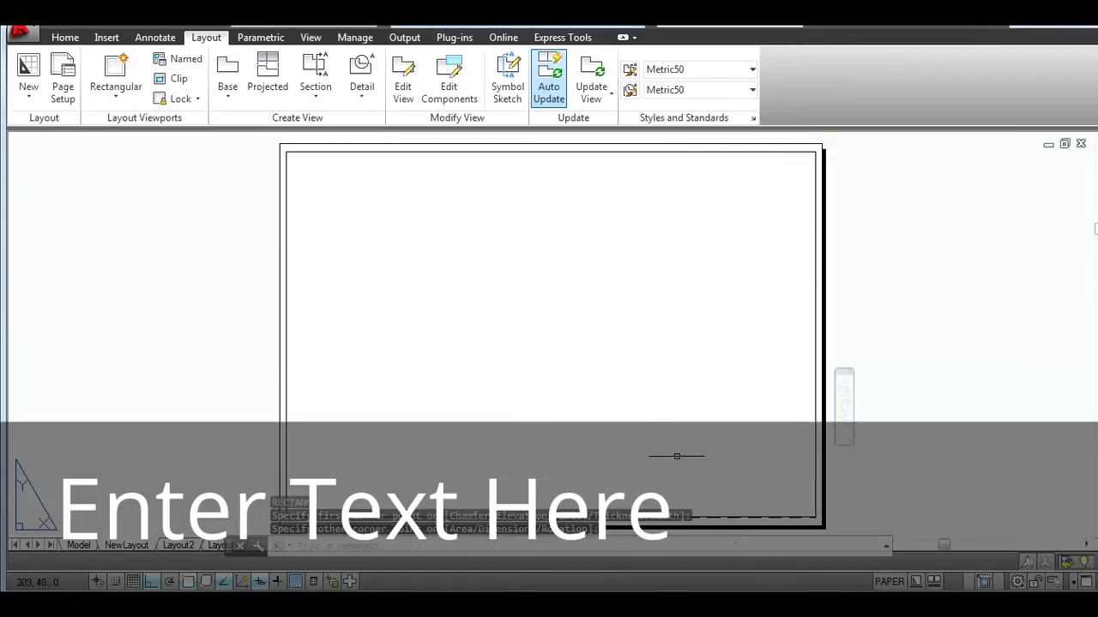
pyautogui.click(644, 342)
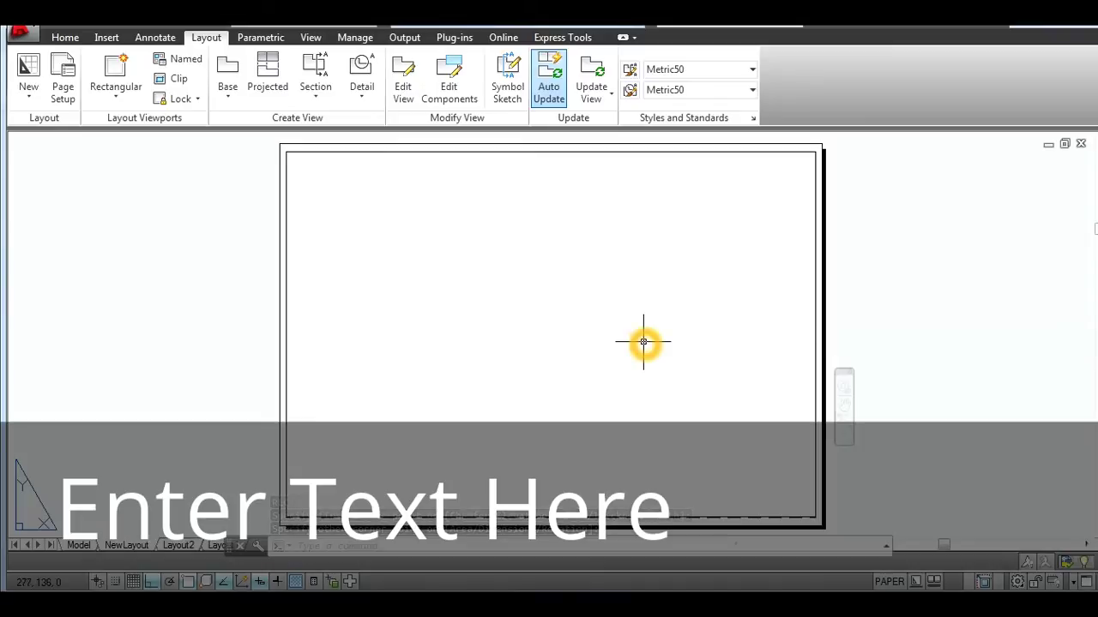
pyautogui.click(760, 411)
pyautogui.click(600, 251)
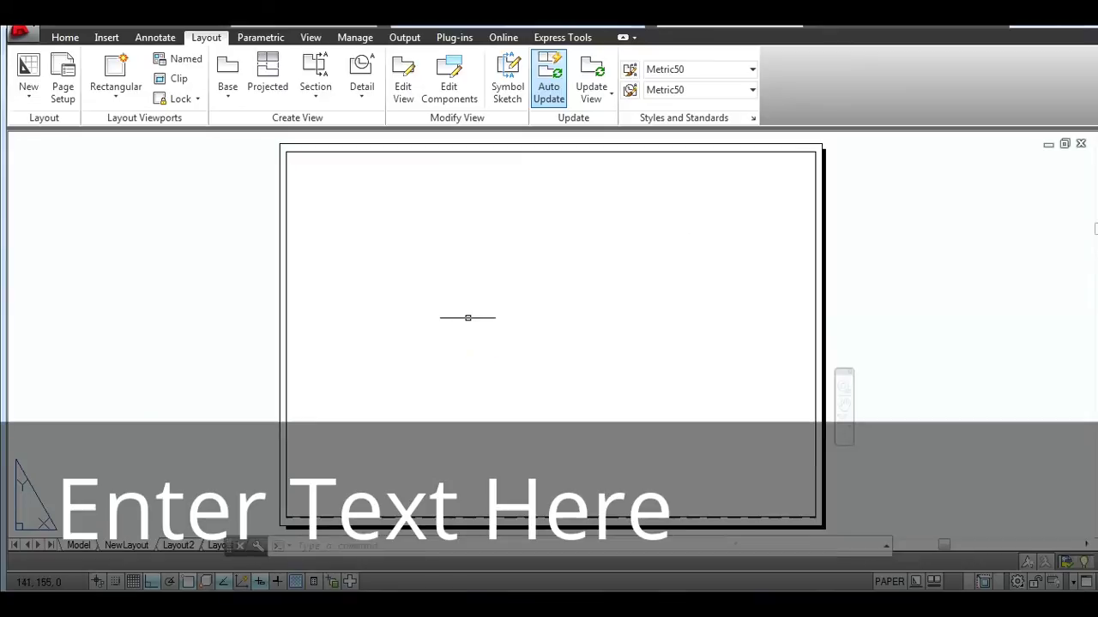
pyautogui.click(521, 157)
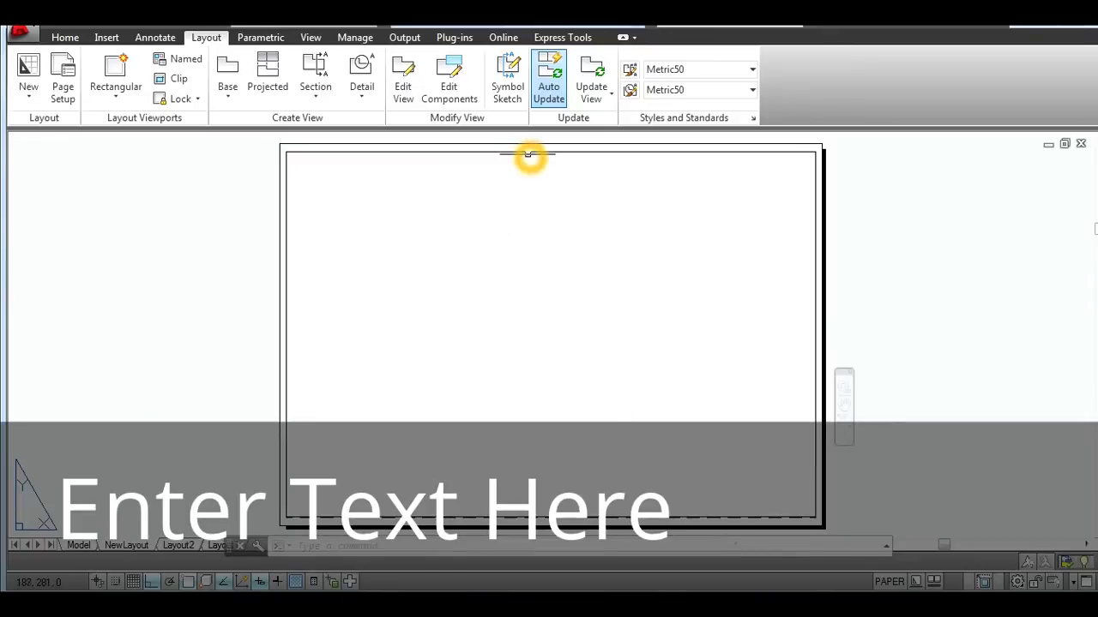
pyautogui.click(520, 153)
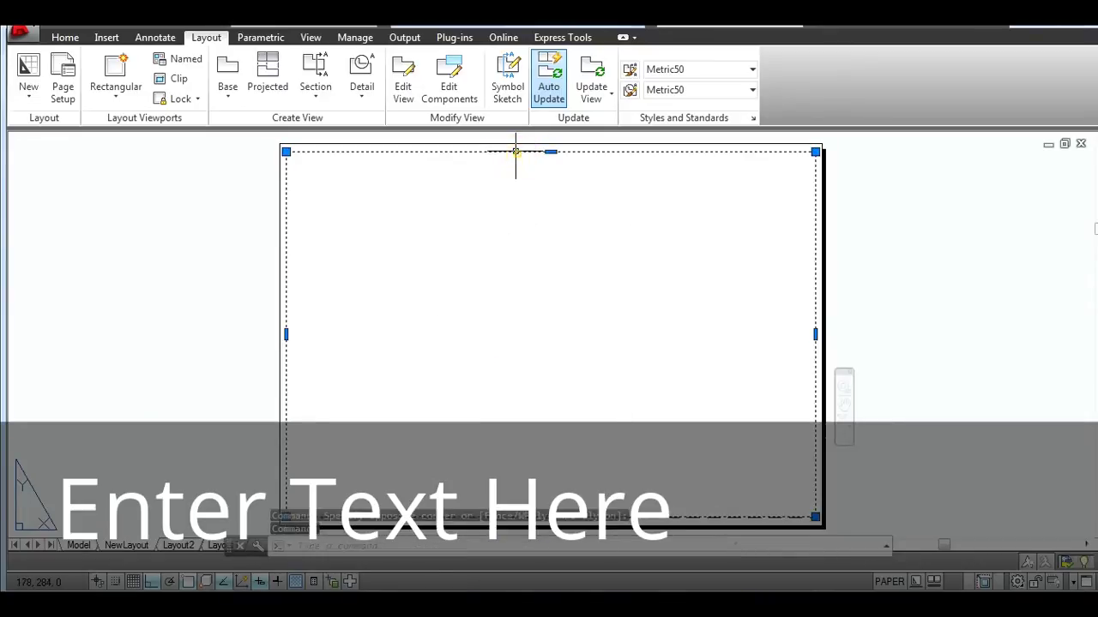
pyautogui.click(557, 367)
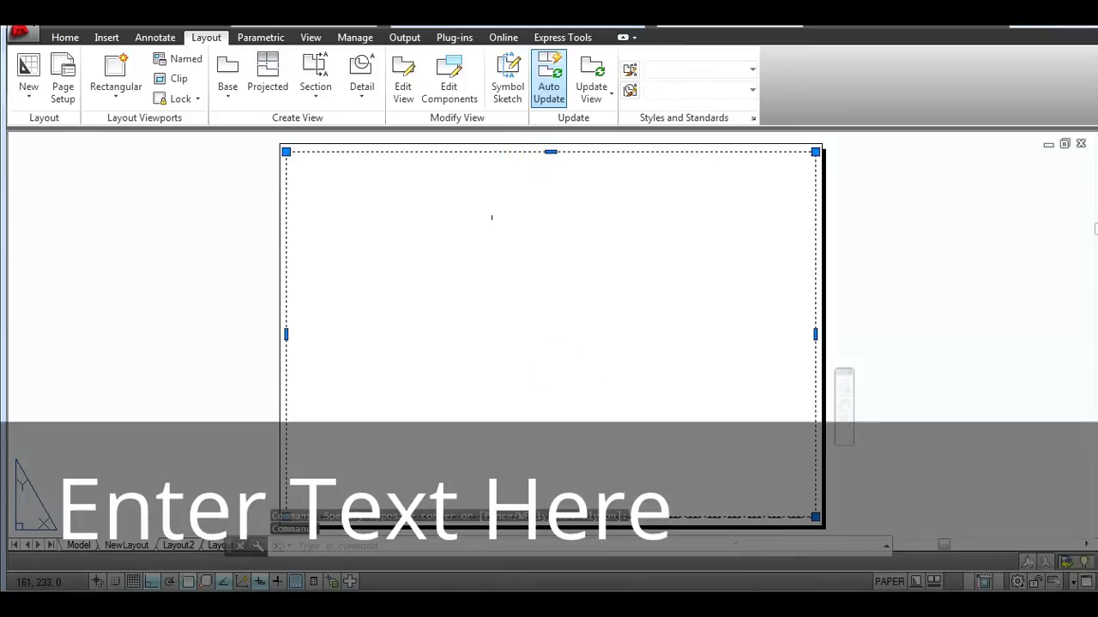
pyautogui.press('Escape')
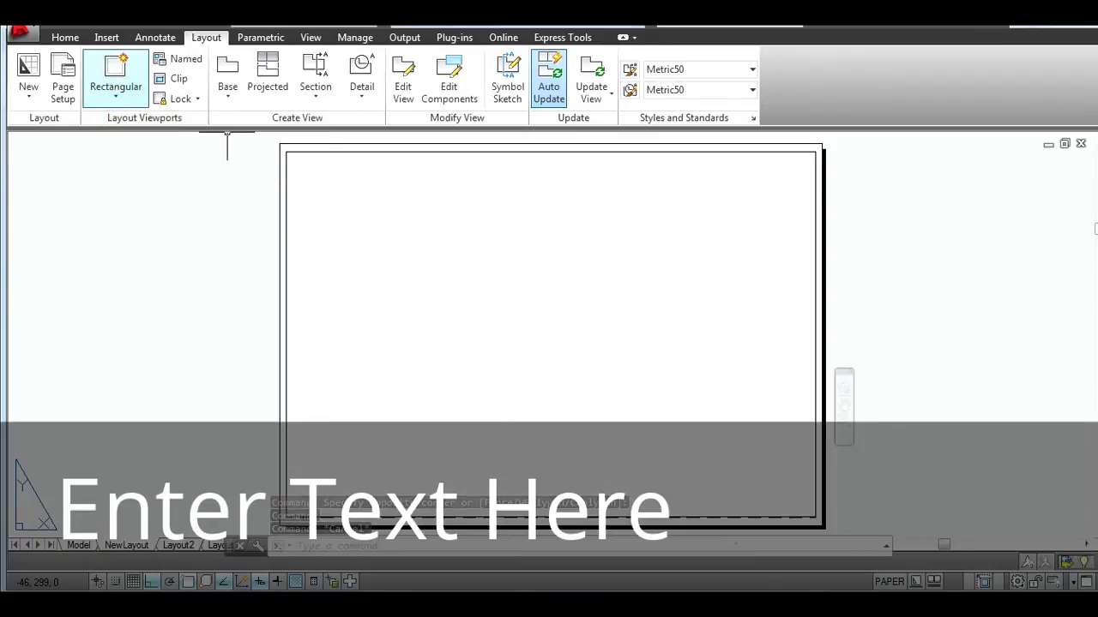
# Step: Create a rectangular viewport in the upper-left part of the bordered sheet, with its opposite corner at about 211,148
pyautogui.click(116, 90)
pyautogui.click(116, 97)
pyautogui.click(129, 123)
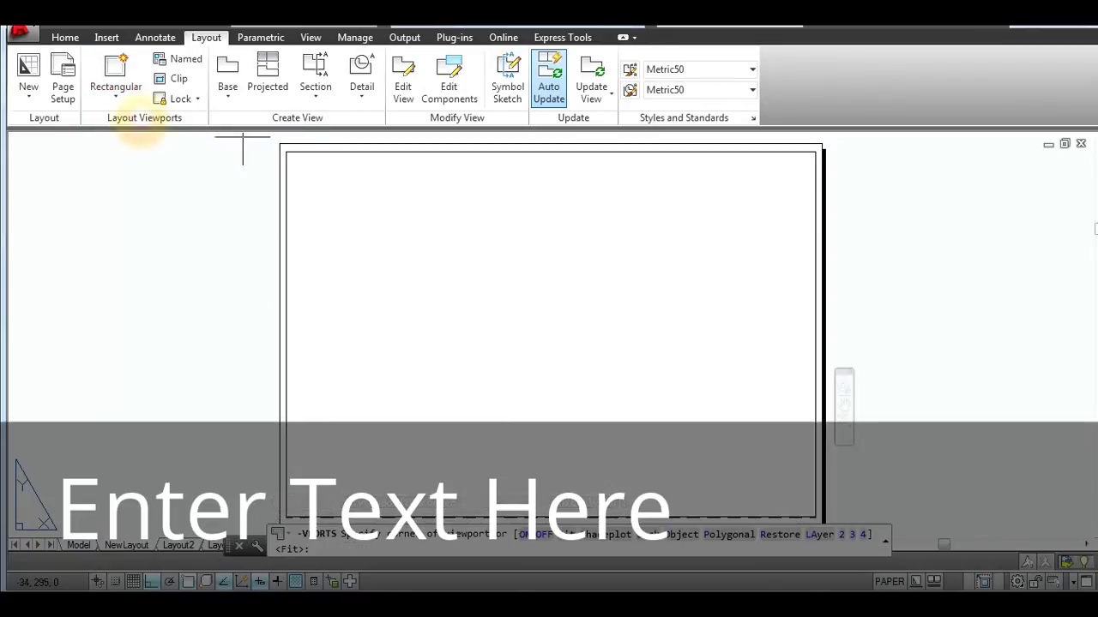
pyautogui.click(313, 172)
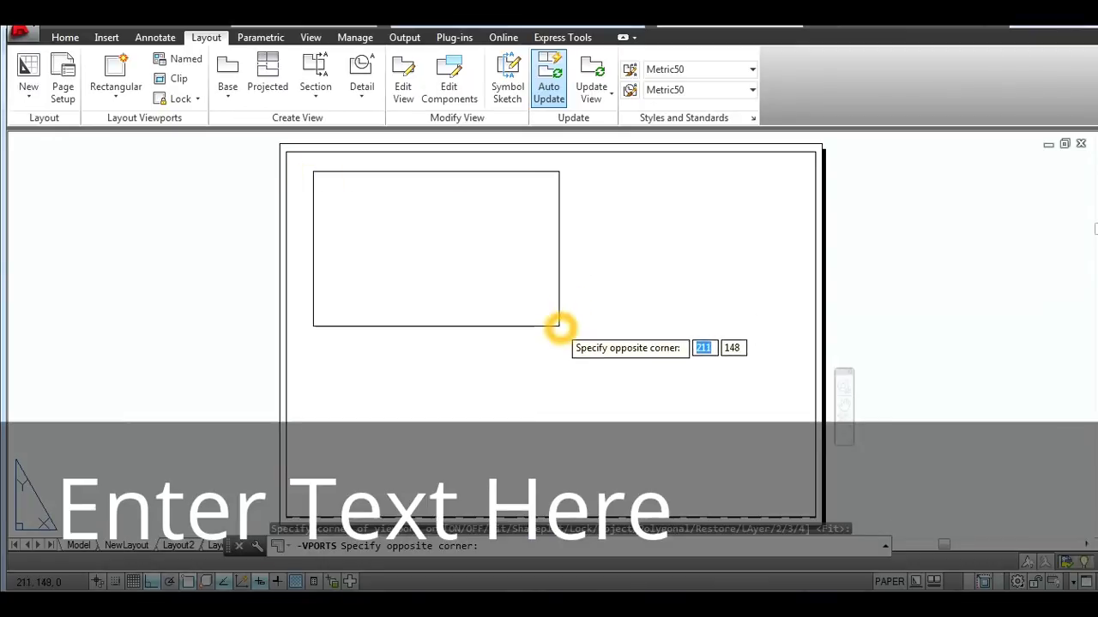
pyautogui.click(559, 324)
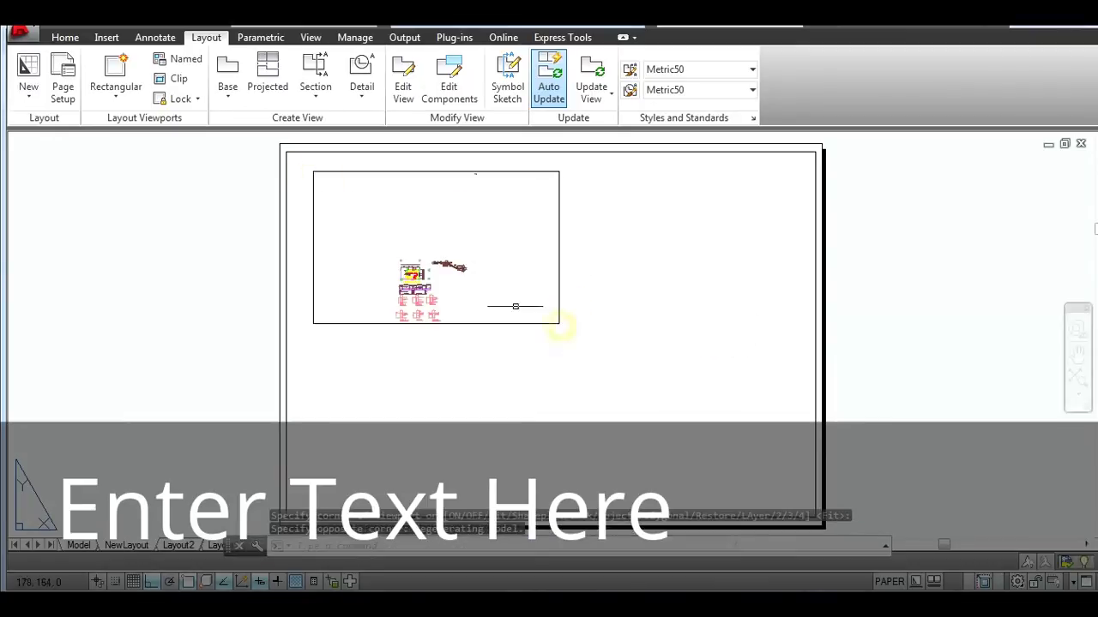
# Step: Activate model space inside the new viewport and frame the stair plan in it
pyautogui.click(392, 292)
pyautogui.click(456, 223)
pyautogui.click(455, 250)
pyautogui.click(473, 252)
pyautogui.doubleClick(472, 252)
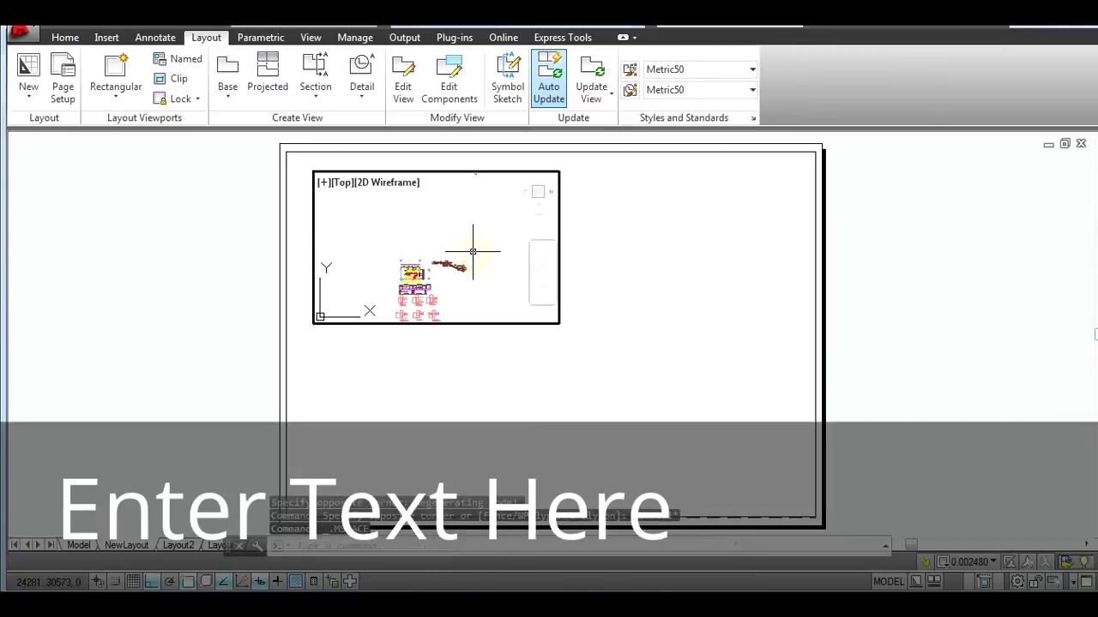
pyautogui.click(466, 255)
pyautogui.scroll(2, 417, 283)
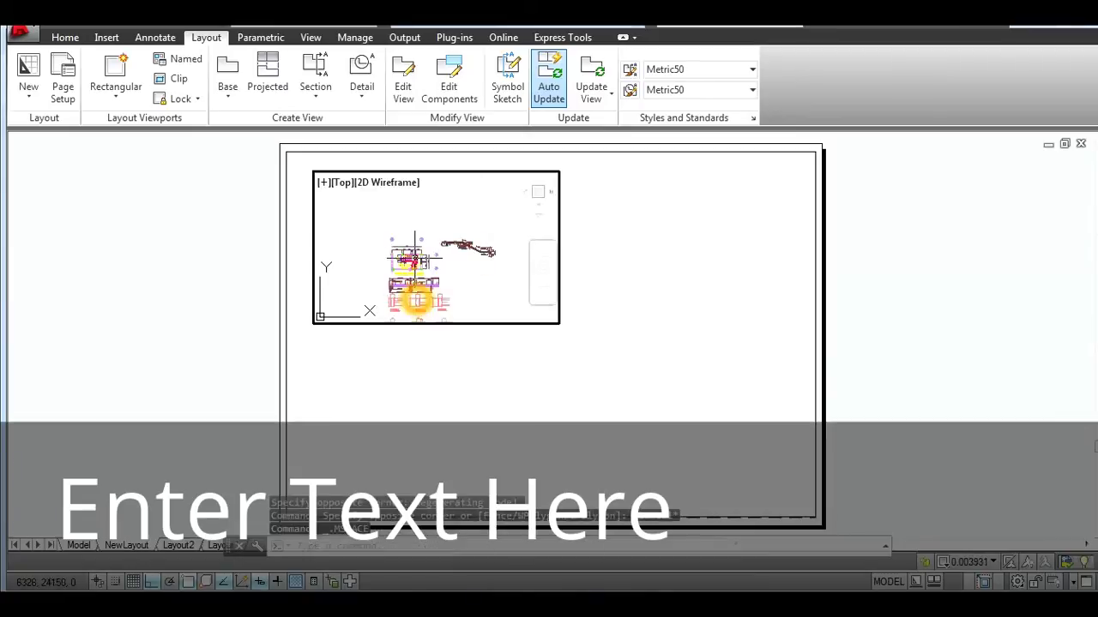
pyautogui.scroll(2, 412, 250)
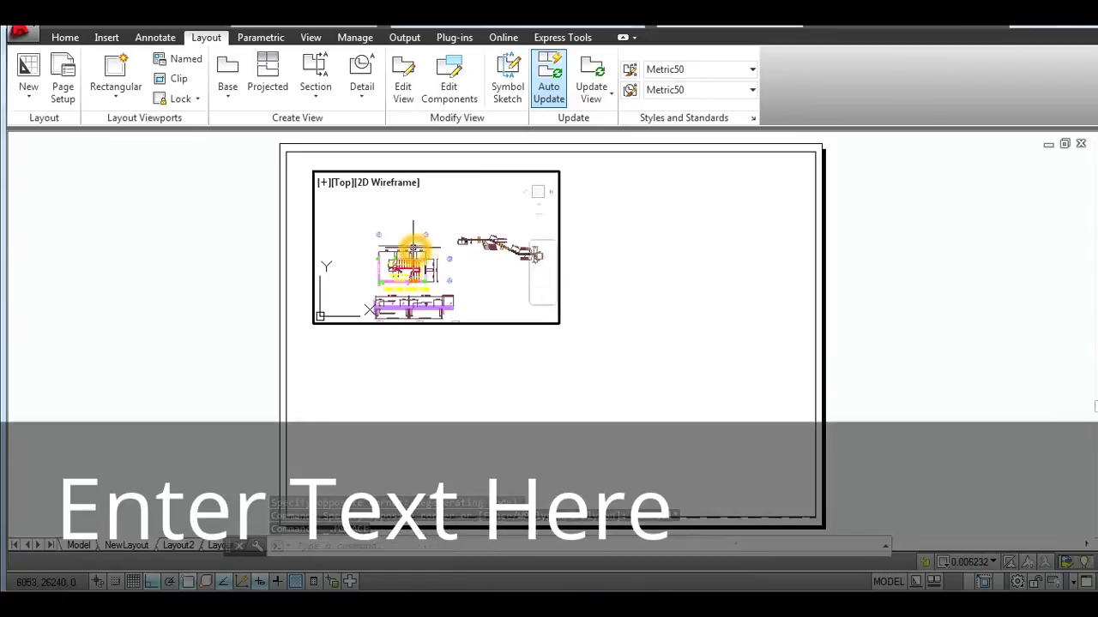
pyautogui.scroll(2, 392, 286)
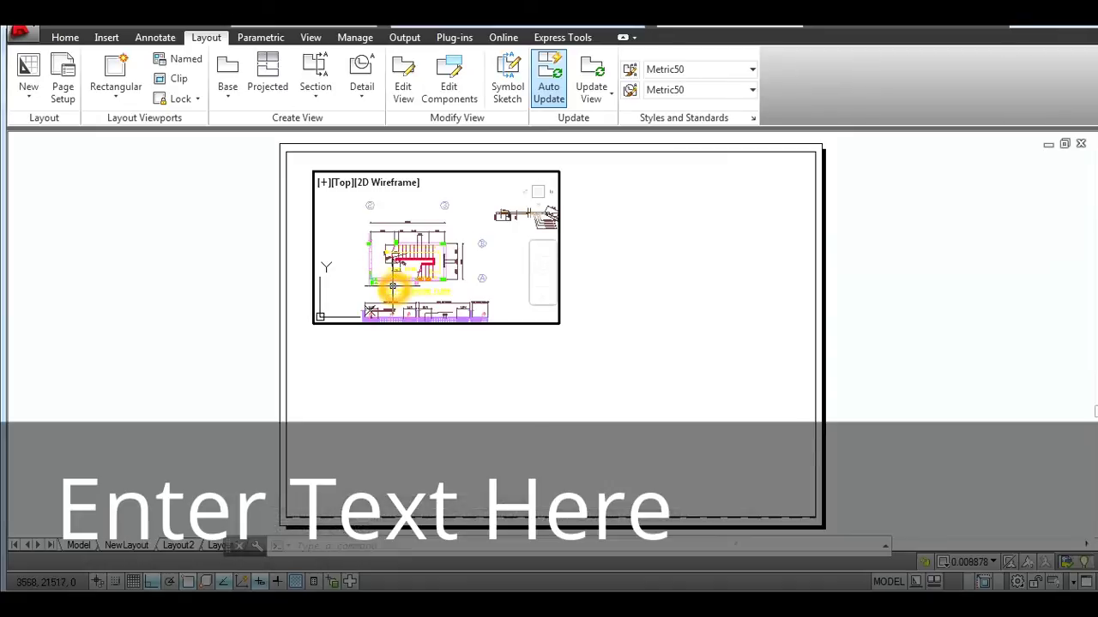
pyautogui.scroll(2, 392, 284)
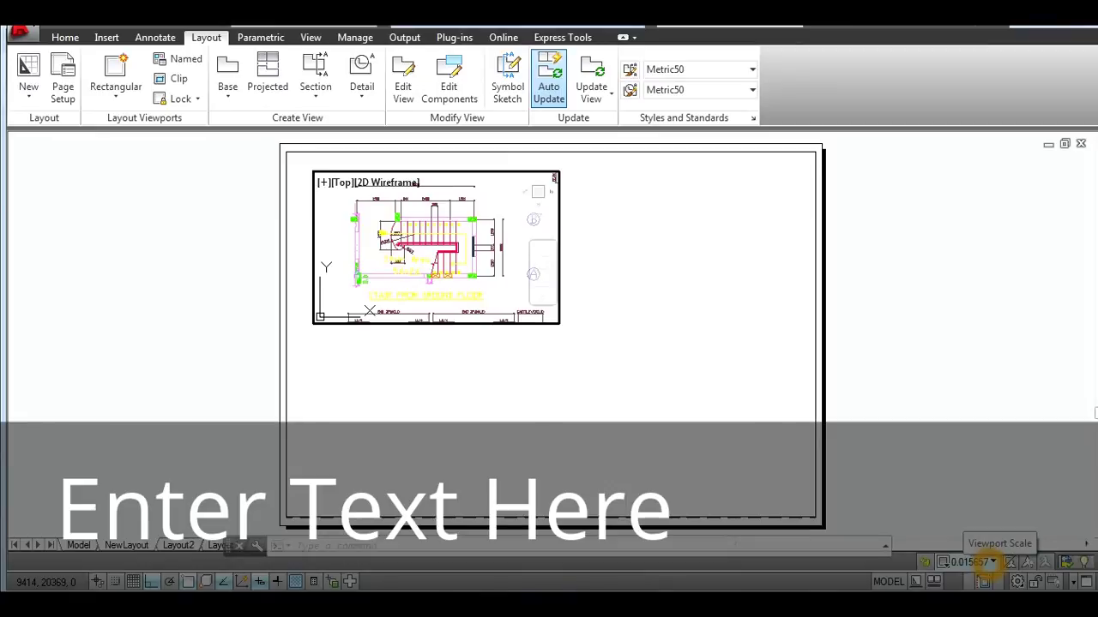
# Step: Try the stair plan viewport at 1:100, set its scale to 1:50 instead and return to paper space
pyautogui.click(992, 562)
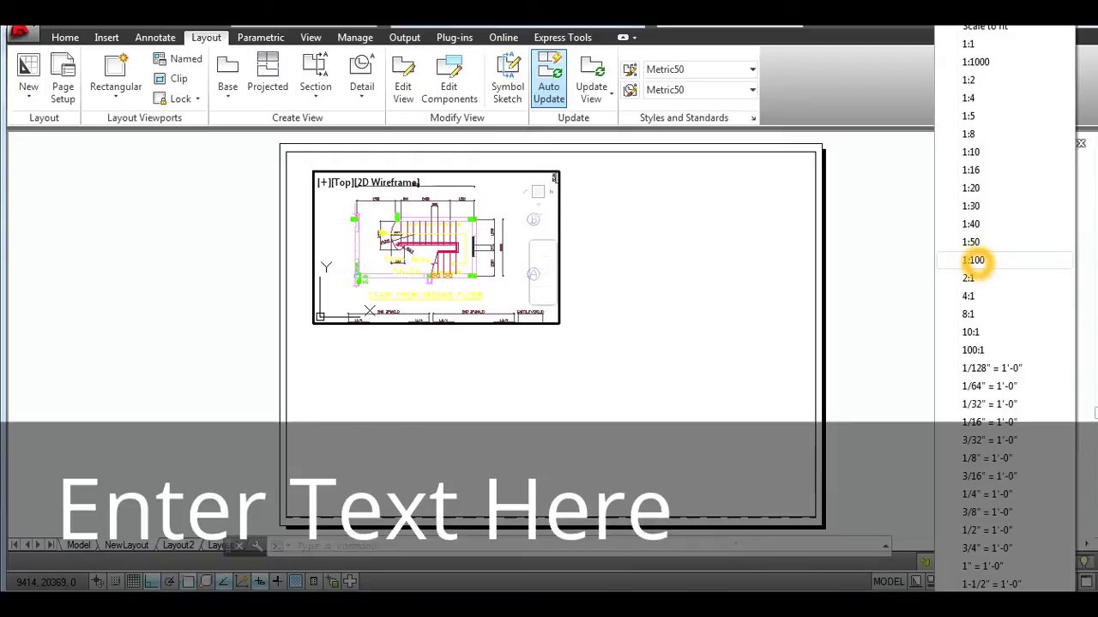
pyautogui.click(974, 260)
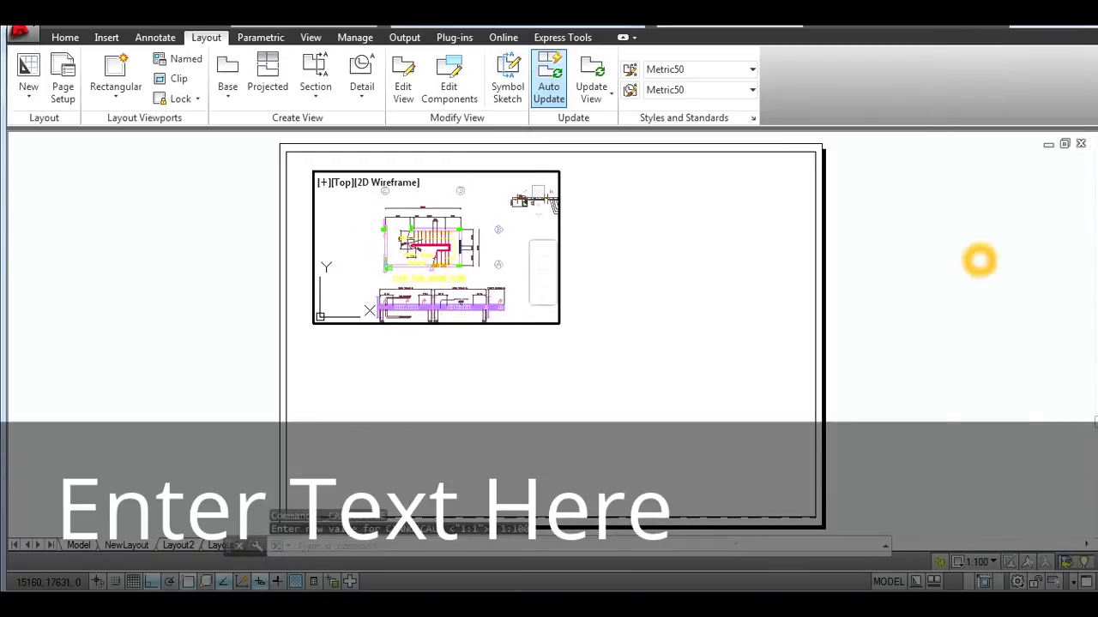
pyautogui.click(992, 561)
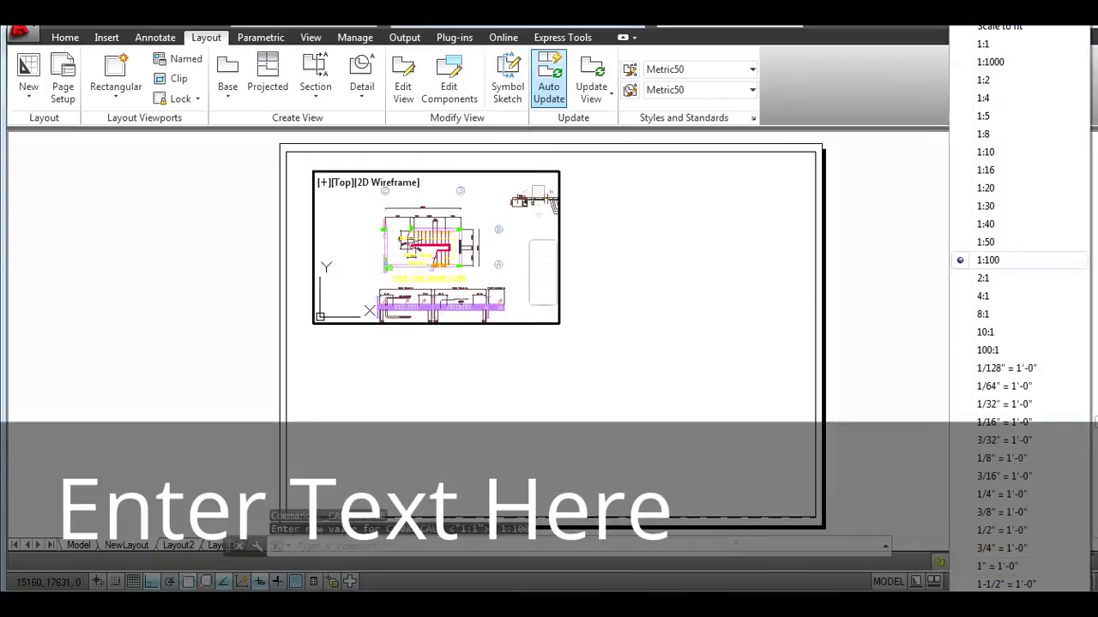
pyautogui.click(990, 242)
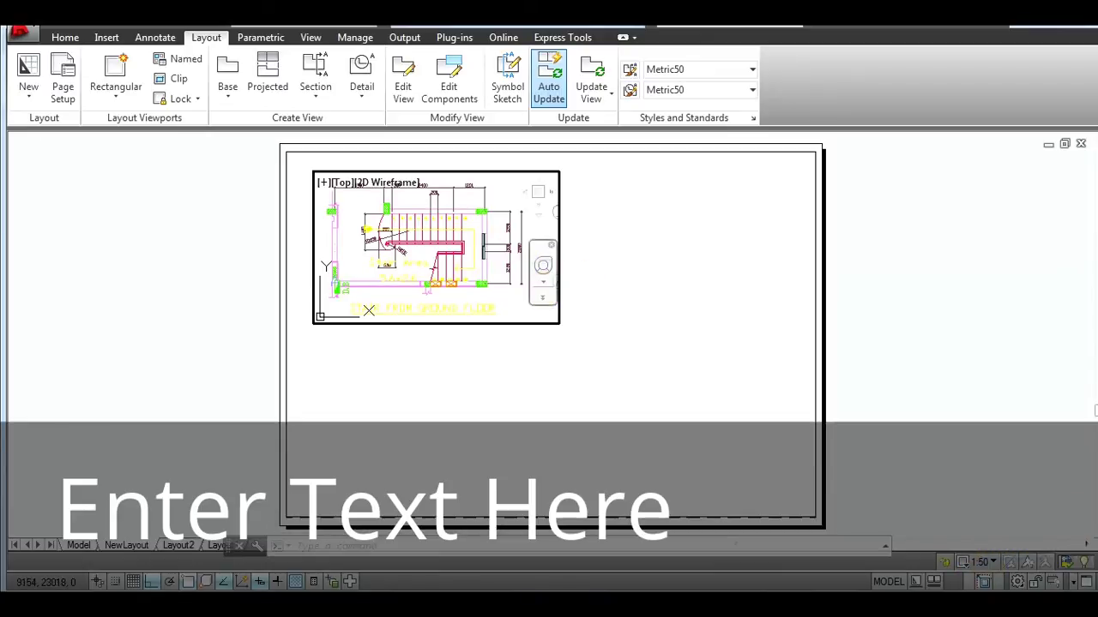
pyautogui.click(591, 329)
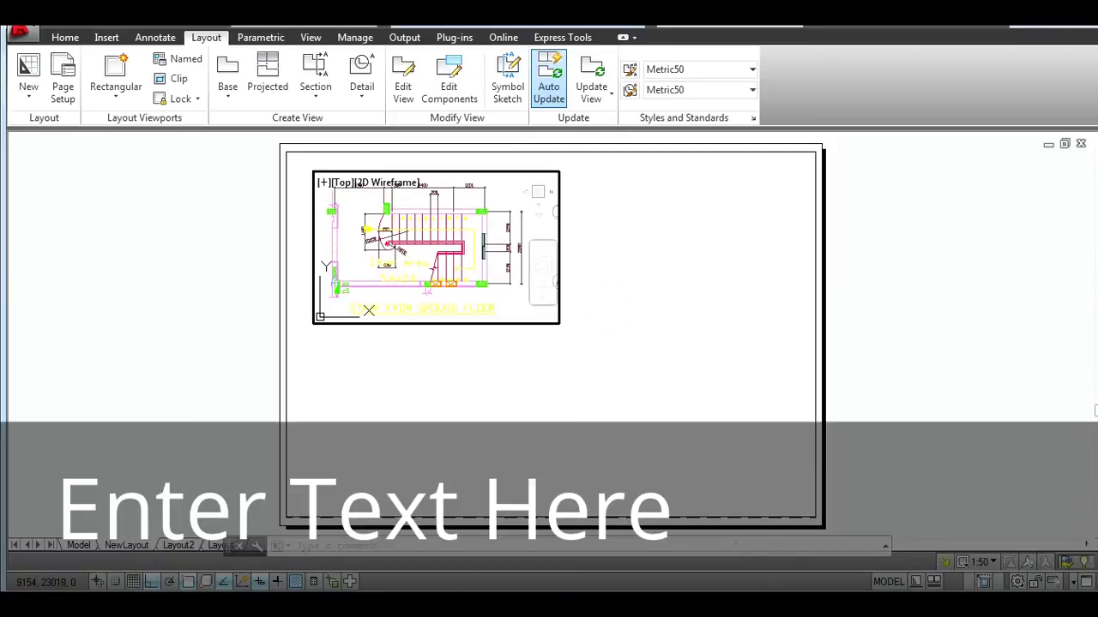
pyautogui.click(586, 292)
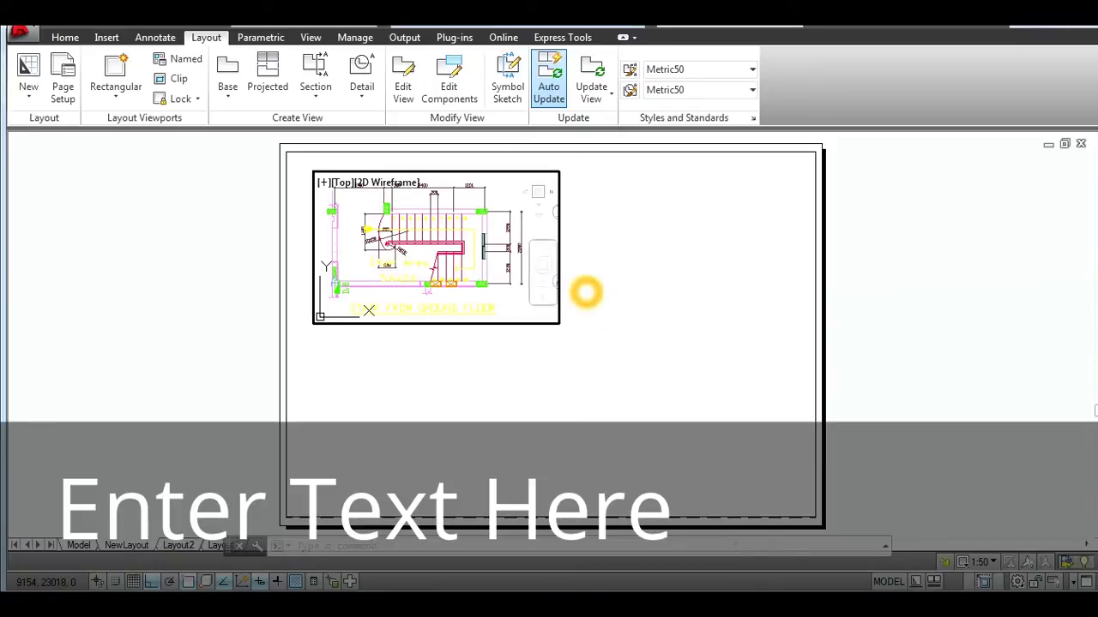
pyautogui.doubleClick(586, 293)
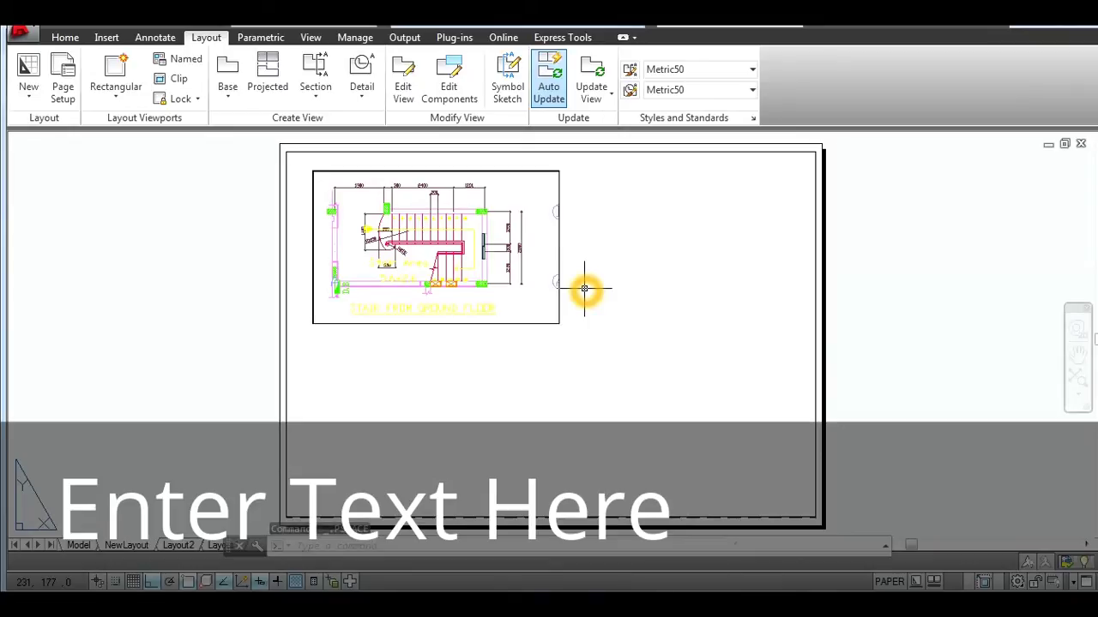
# Step: Copy the stair plan viewport directly below itself, from its upper-left corner to its lower-left corner
pyautogui.click(584, 289)
pyautogui.click(490, 380)
pyautogui.write('co')
pyautogui.press('Return')
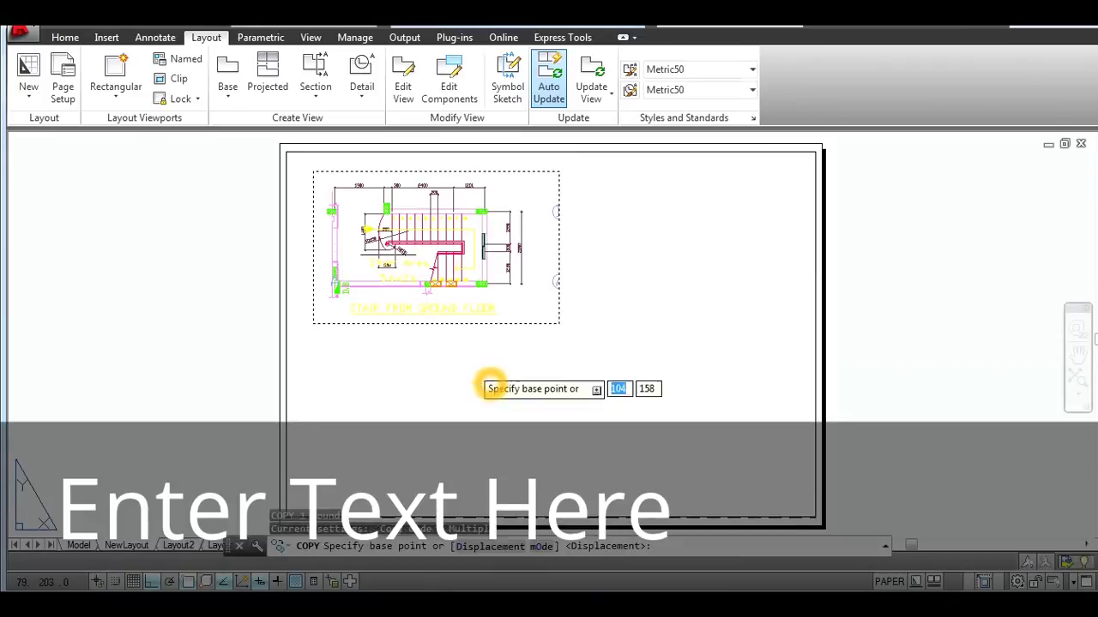
pyautogui.click(314, 172)
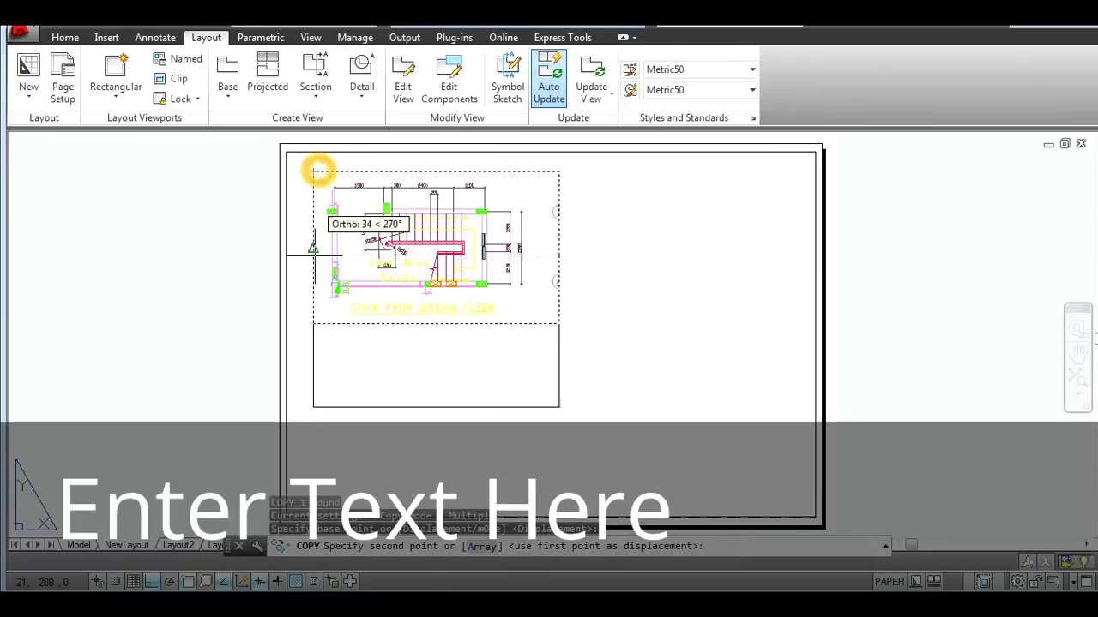
pyautogui.click(314, 324)
pyautogui.press('Escape')
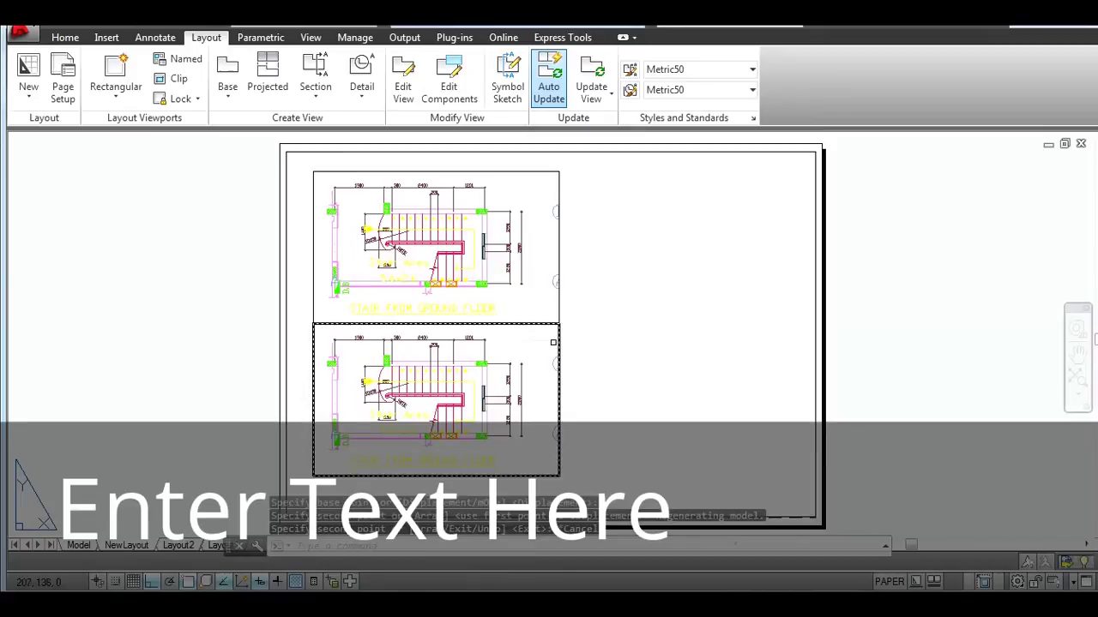
# Step: Activate the copied lower viewport, frame the stair section in it and return to paper space
pyautogui.doubleClick(558, 363)
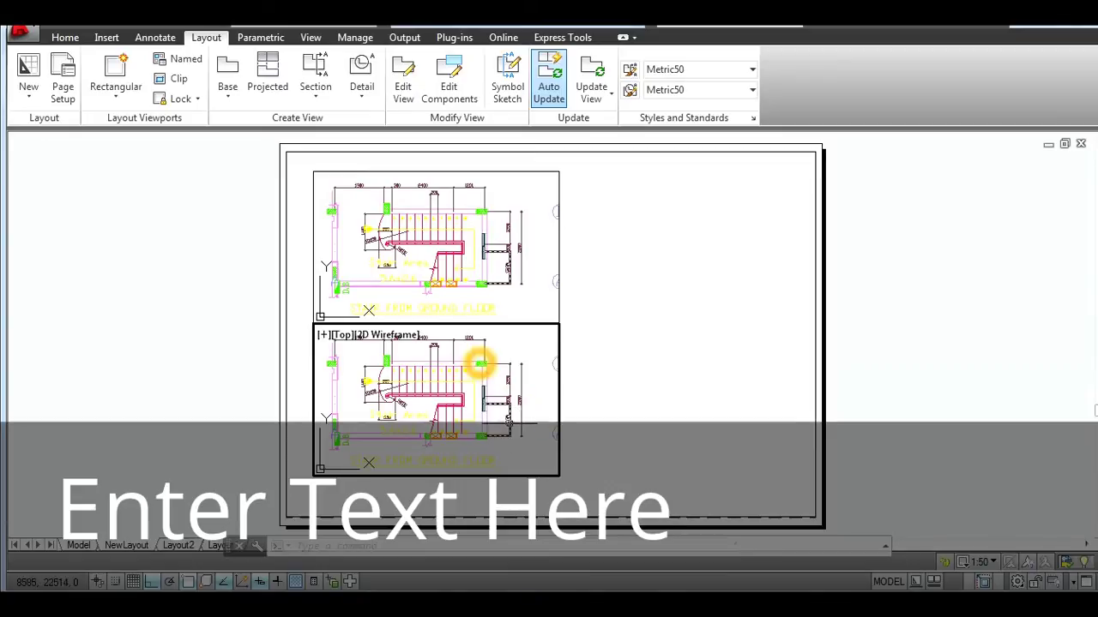
pyautogui.scroll(-4, 392, 383)
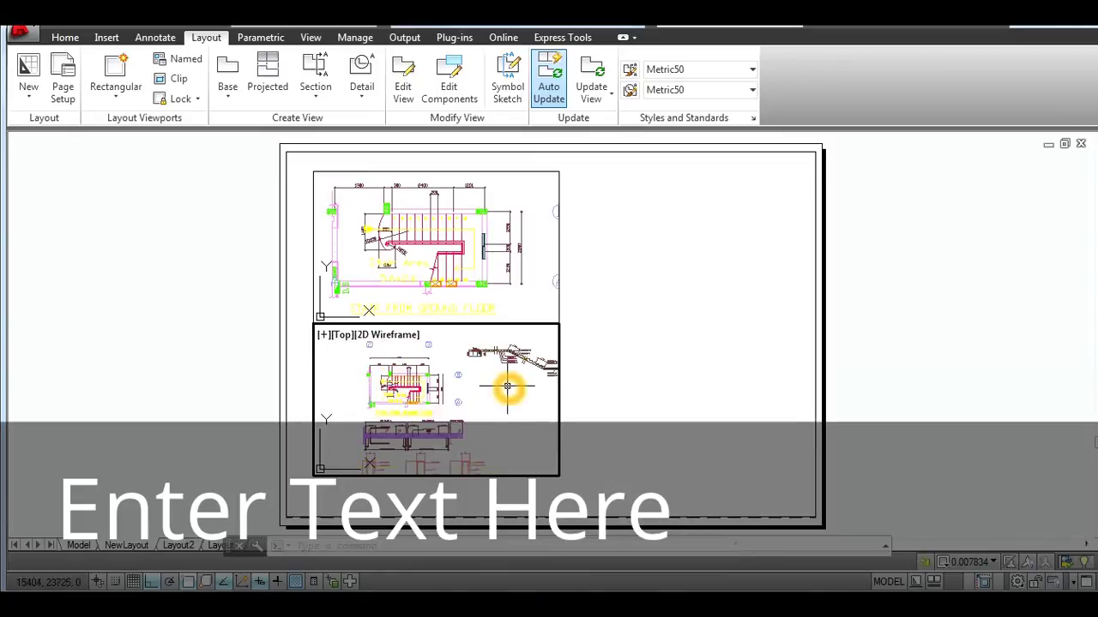
pyautogui.scroll(-2, 386, 412)
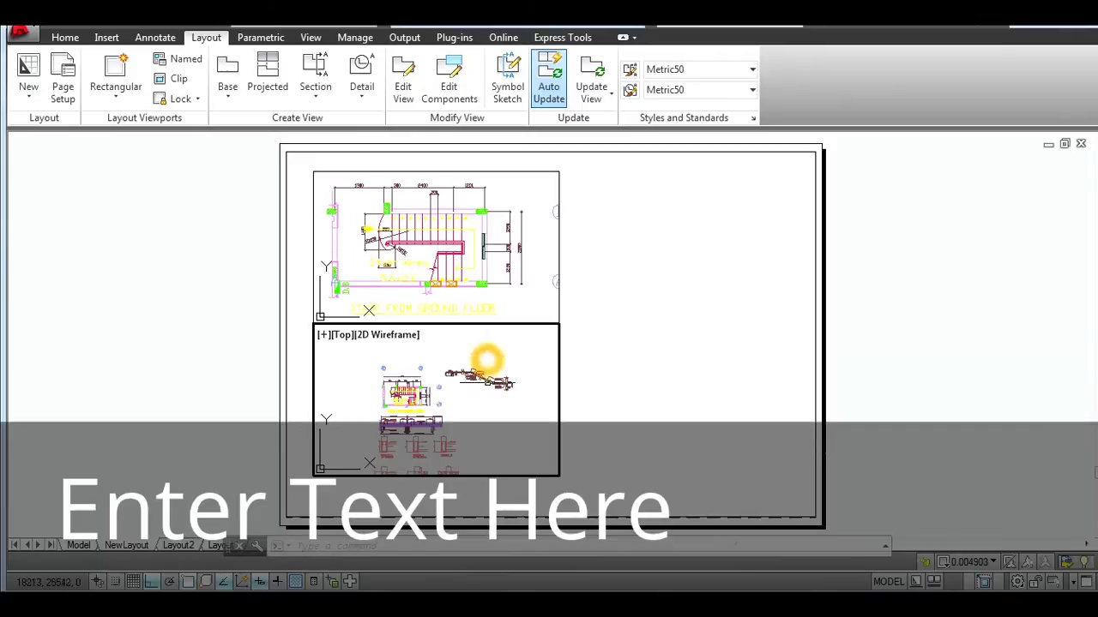
pyautogui.scroll(6, 487, 377)
pyautogui.scroll(-2, 496, 399)
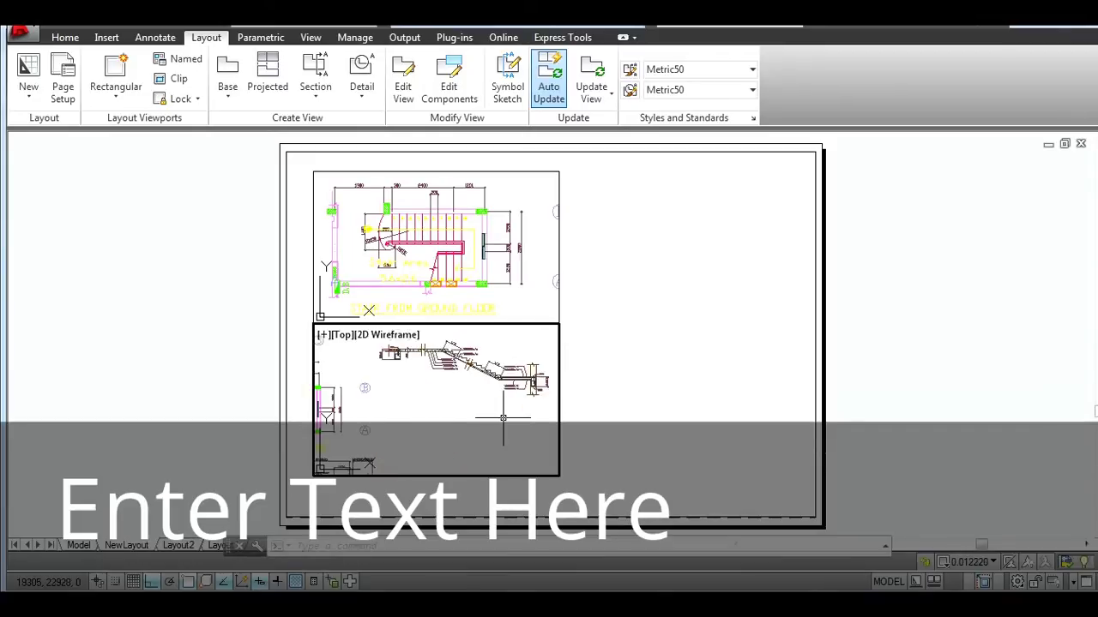
pyautogui.scroll(2, 495, 342)
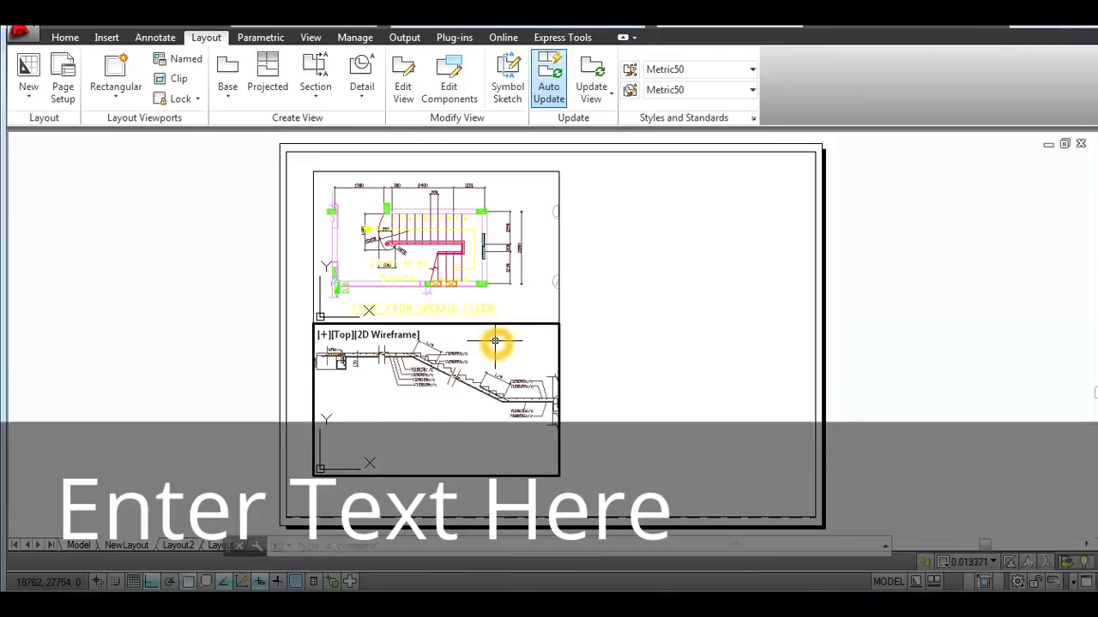
pyautogui.doubleClick(603, 463)
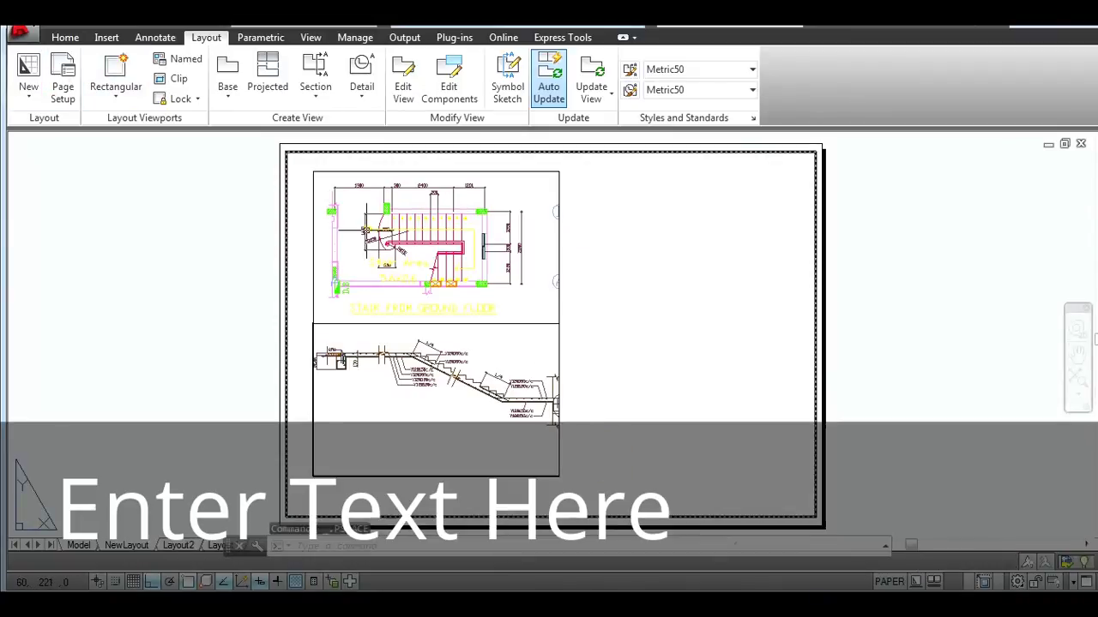
# Step: Create a small rectangular viewport starting from the upper-right corner of the stair plan viewport
pyautogui.click(107, 96)
pyautogui.click(98, 117)
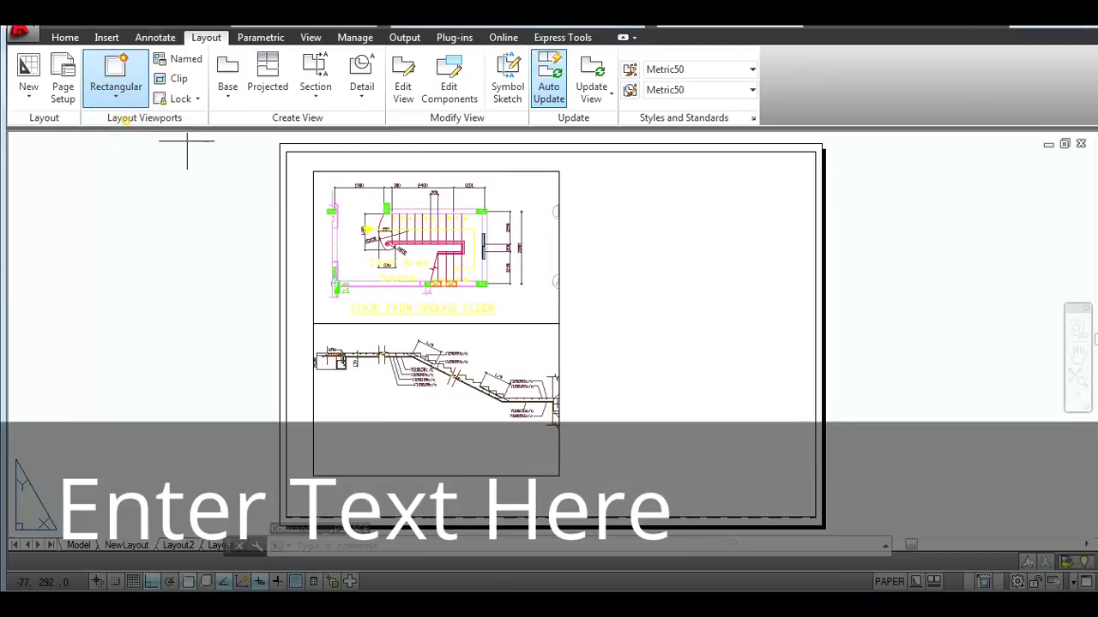
pyautogui.click(559, 171)
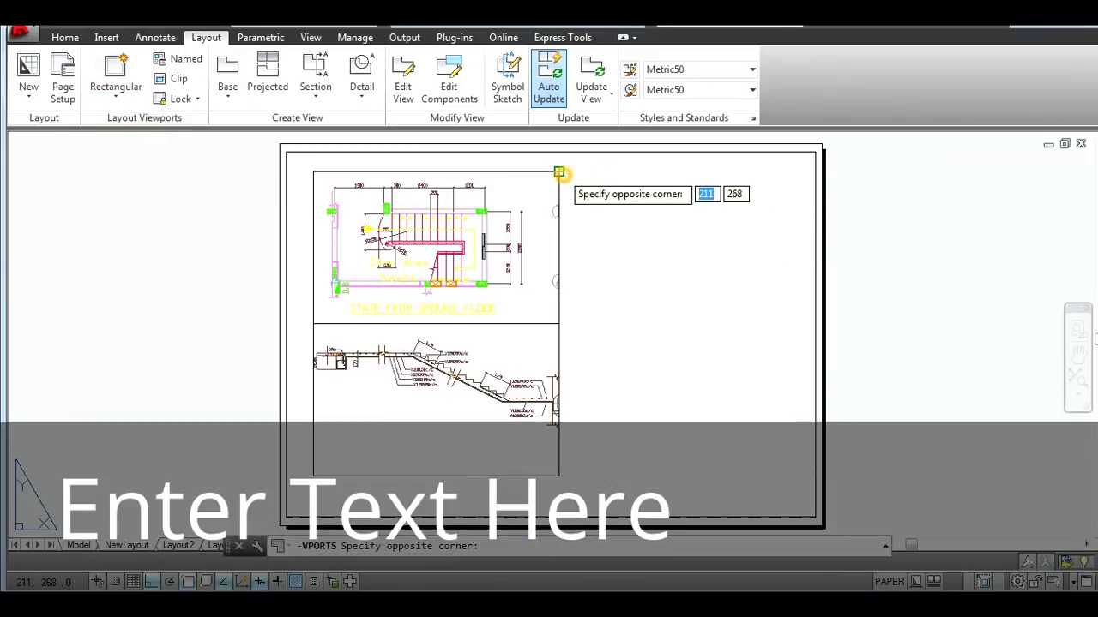
pyautogui.click(648, 286)
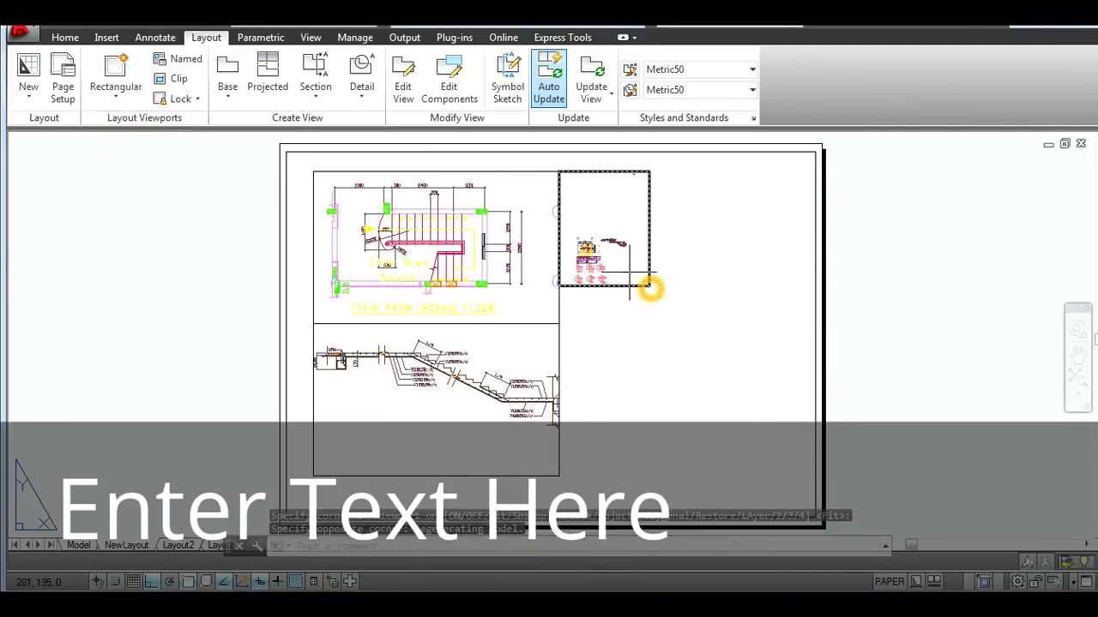
# Step: Activate the new small viewport, frame the Section A detail in it and return to paper space
pyautogui.scroll(2, 589, 287)
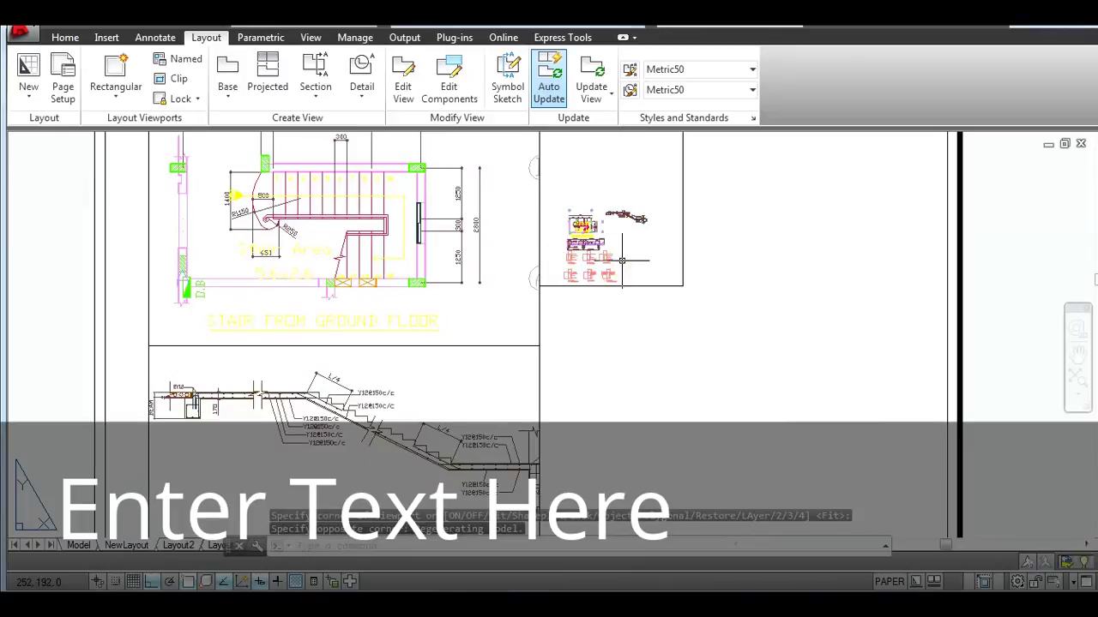
pyautogui.doubleClick(574, 271)
pyautogui.scroll(4, 574, 271)
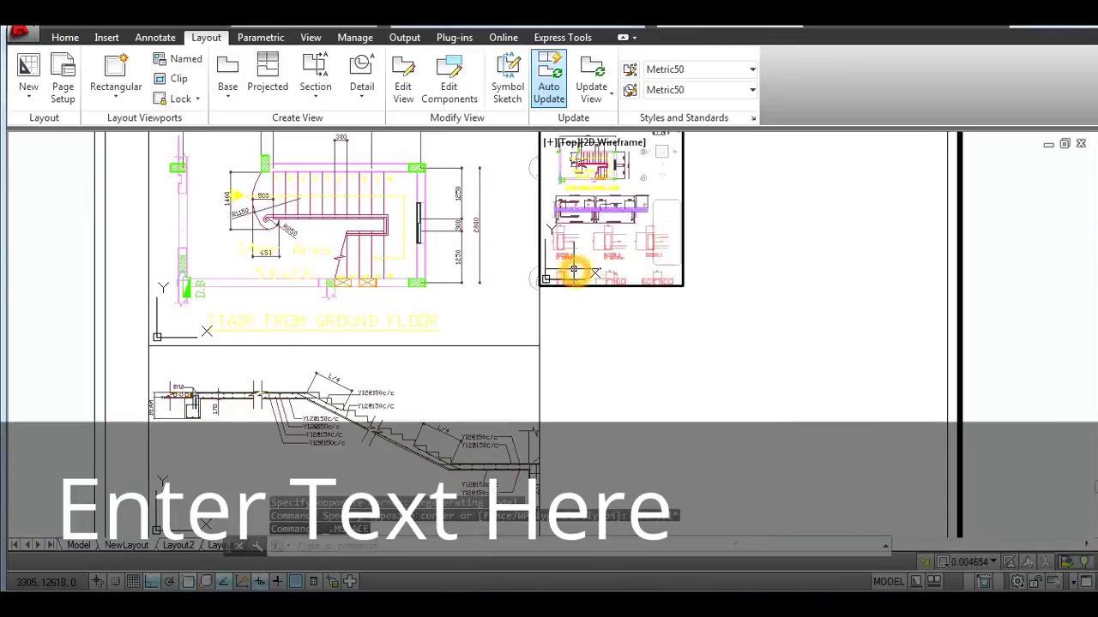
pyautogui.scroll(4, 551, 250)
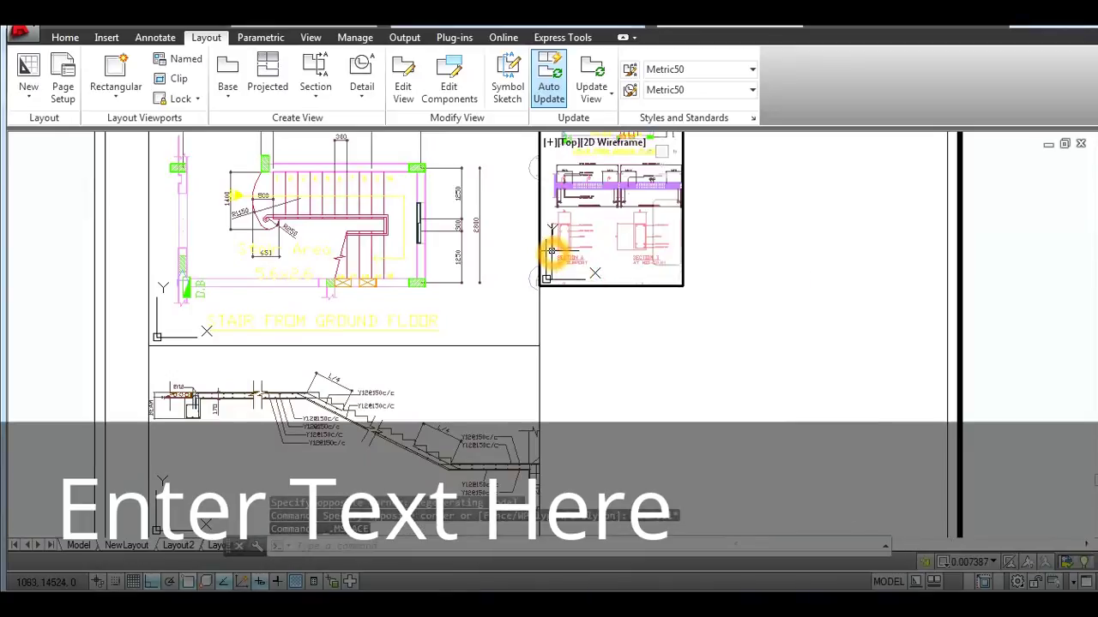
pyautogui.scroll(2, 553, 251)
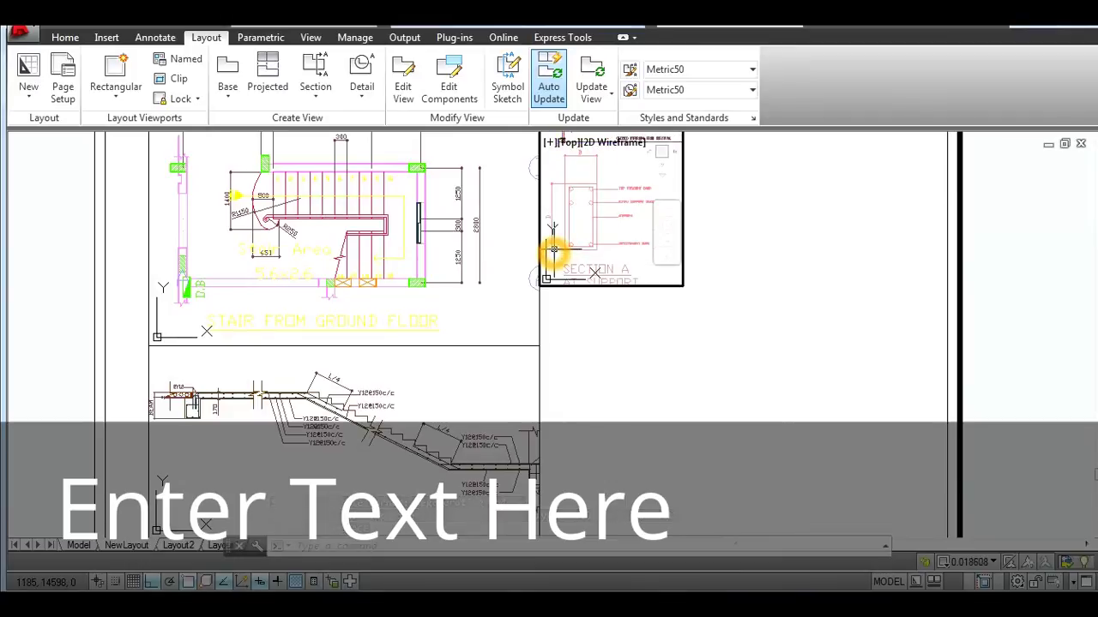
pyautogui.doubleClick(705, 319)
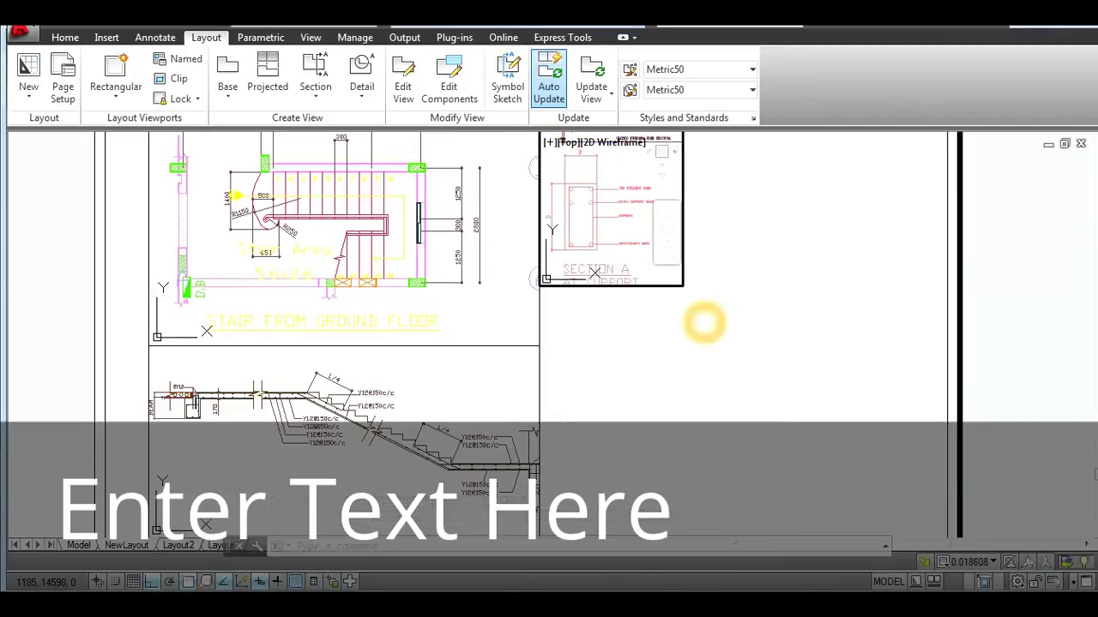
# Step: Stretch the lower-right corner of the sections viewport horizontally until it nearly reaches the right border line
pyautogui.click(704, 248)
pyautogui.click(633, 308)
pyautogui.click(683, 286)
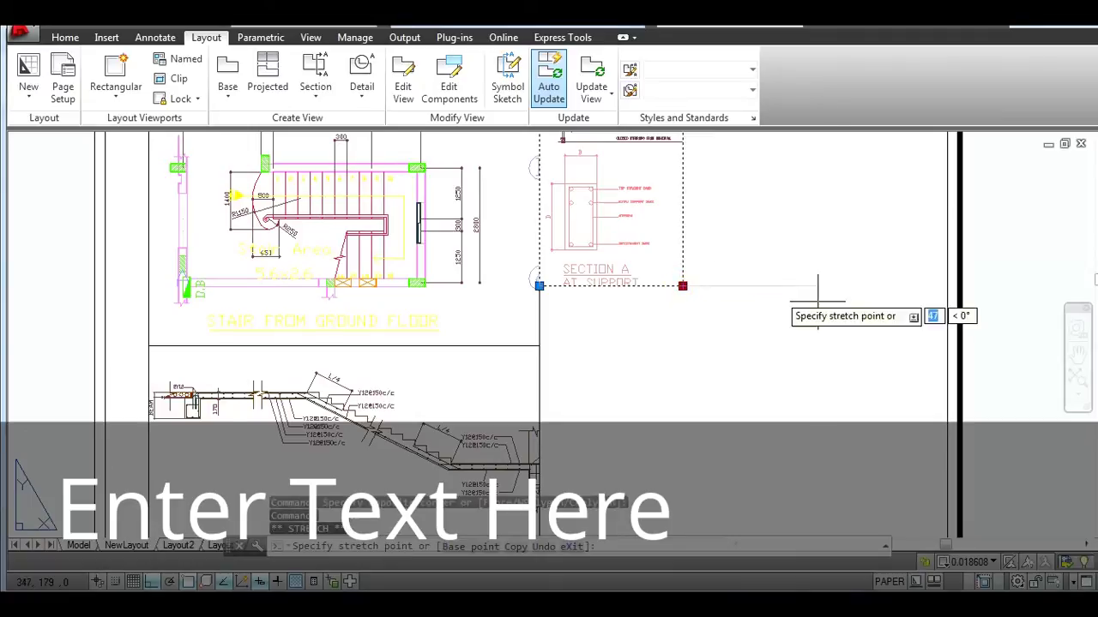
pyautogui.click(936, 289)
pyautogui.scroll(-4, 924, 319)
pyautogui.scroll(2, 925, 282)
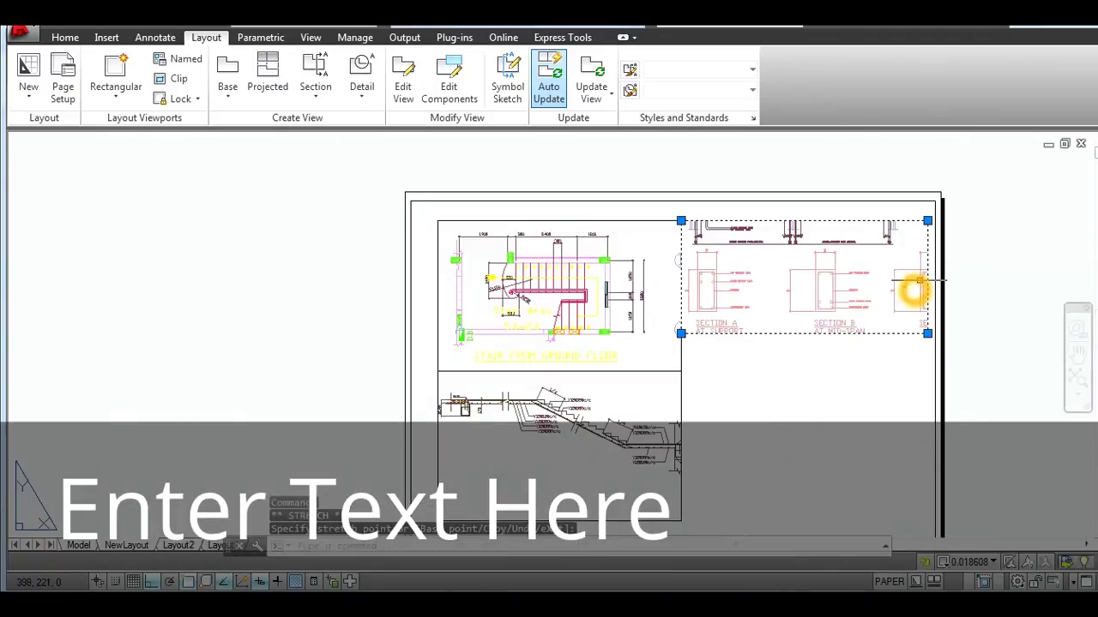
# Step: Activate the widened viewport, shift its view over the section details and set its scale to 1:100
pyautogui.doubleClick(887, 303)
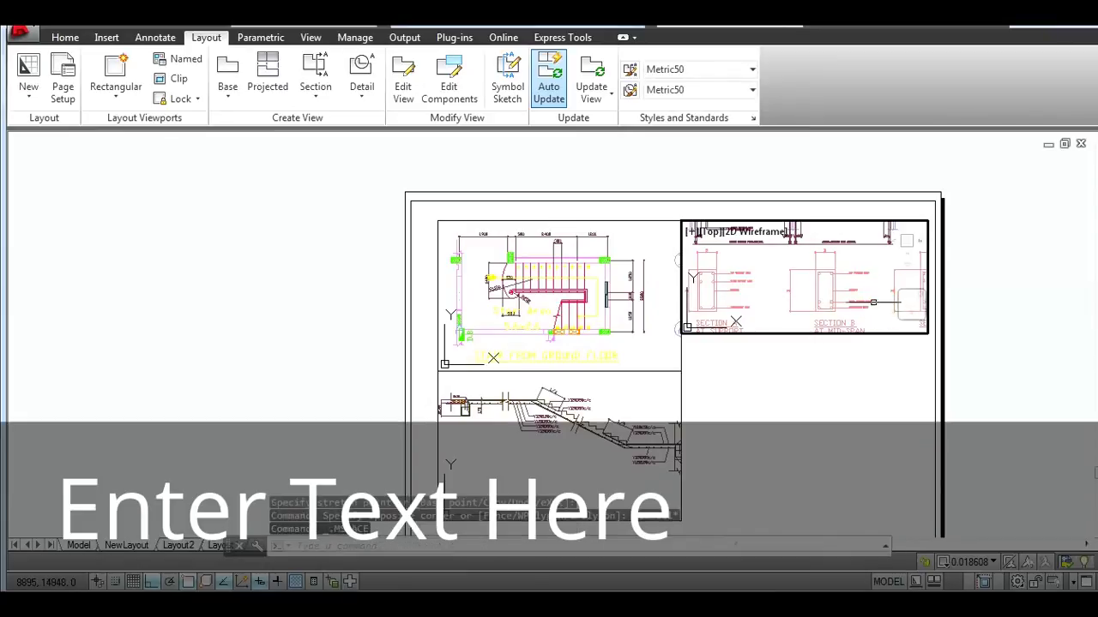
pyautogui.click(911, 312)
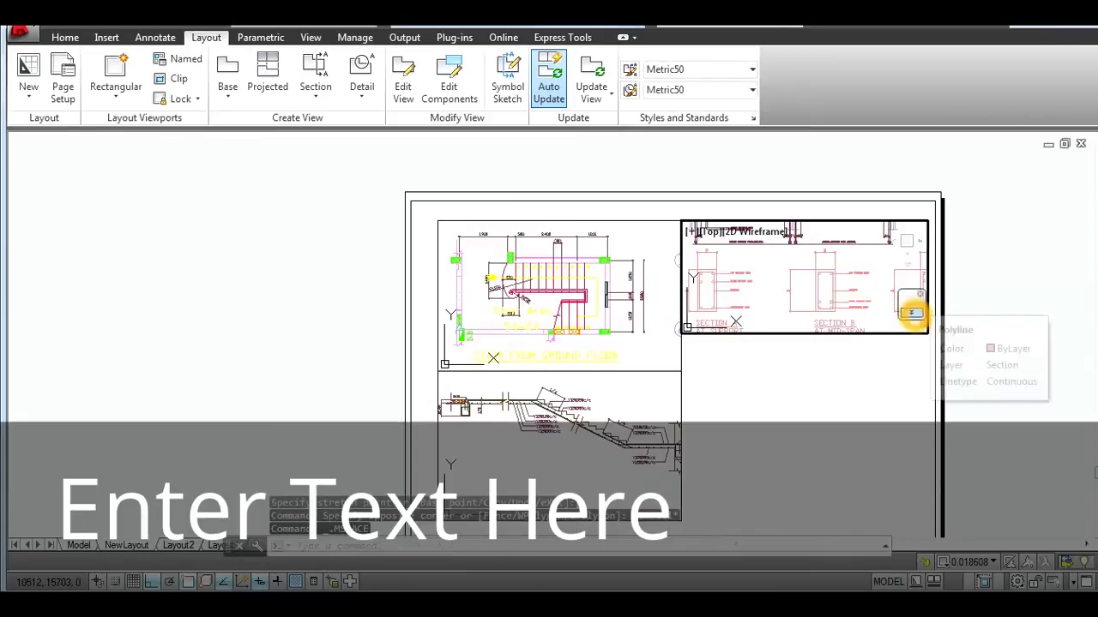
pyautogui.click(960, 347)
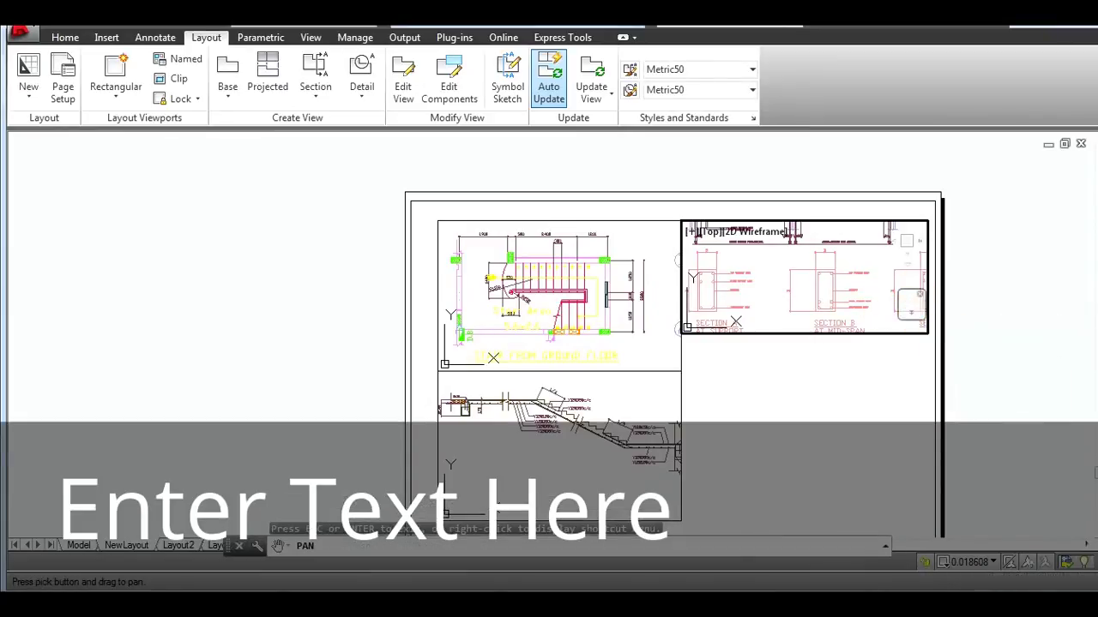
pyautogui.moveTo(884, 307)
pyautogui.mouseDown()
pyautogui.moveTo(863, 287)
pyautogui.moveTo(877, 297)
pyautogui.mouseUp()
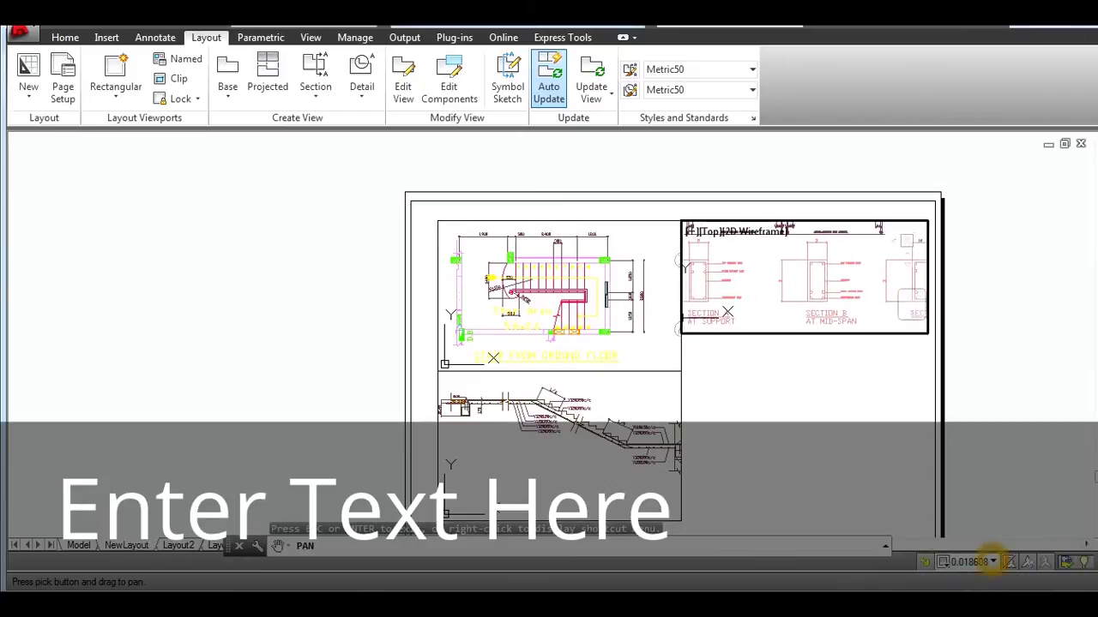
pyautogui.click(986, 562)
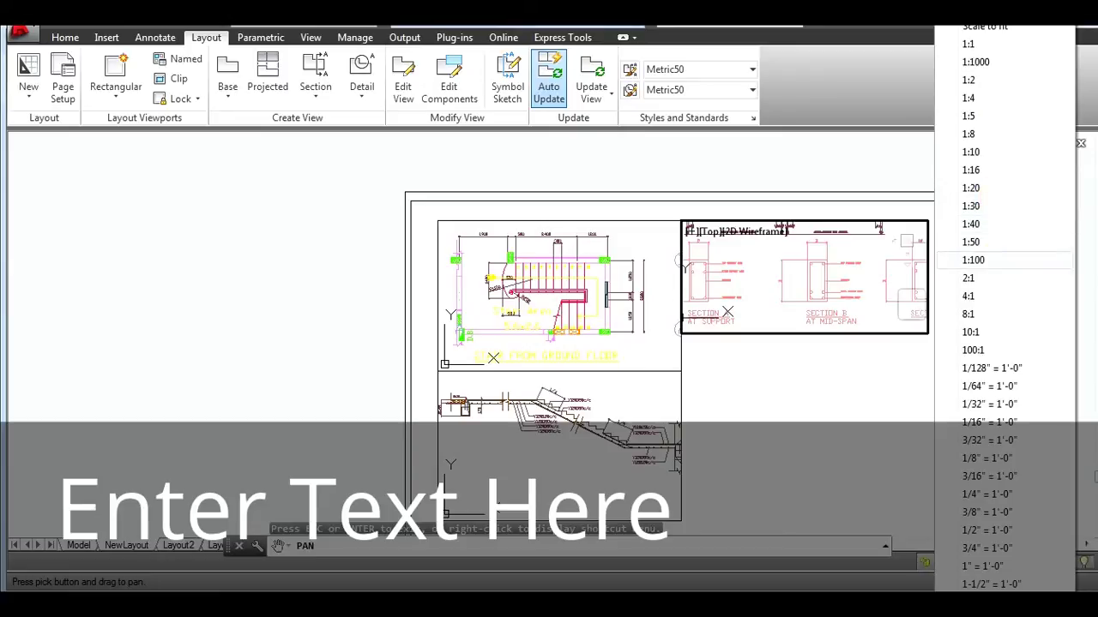
pyautogui.click(997, 259)
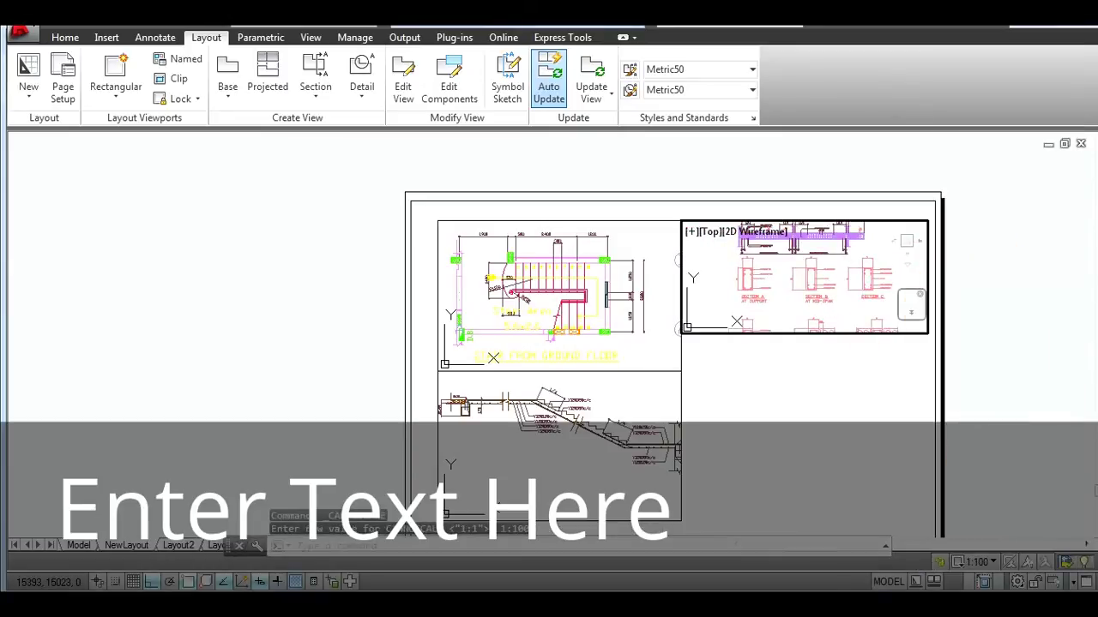
# Step: Pan the 1:100 viewport so both rows of section details fit inside it, and return to paper space
pyautogui.click(912, 312)
pyautogui.click(961, 348)
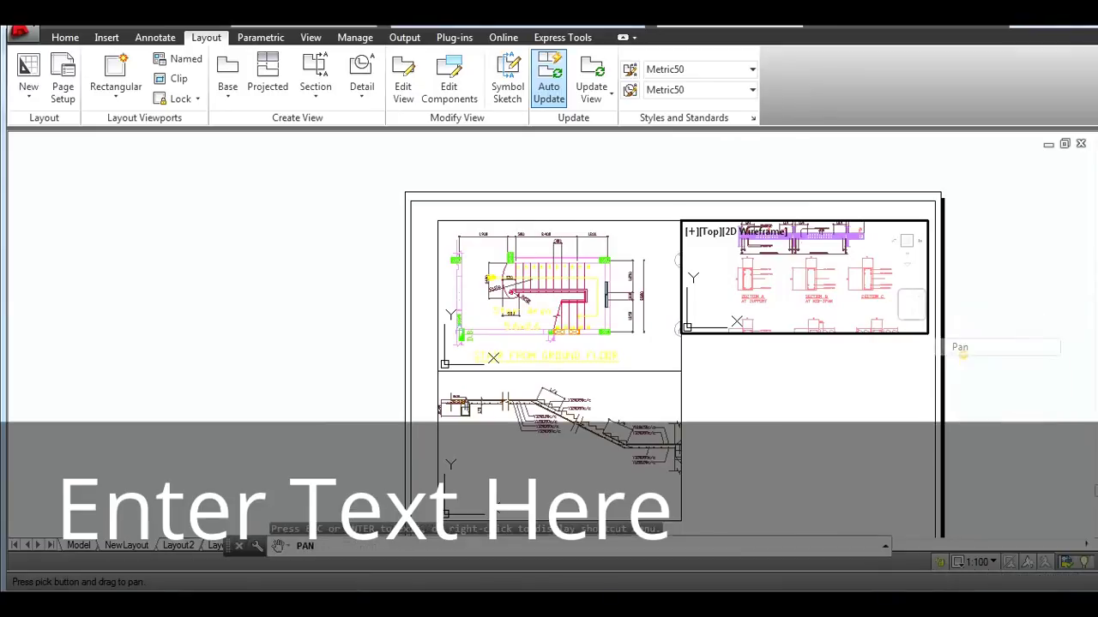
pyautogui.moveTo(892, 363); pyautogui.dragTo(891, 311)
pyautogui.press('Escape')
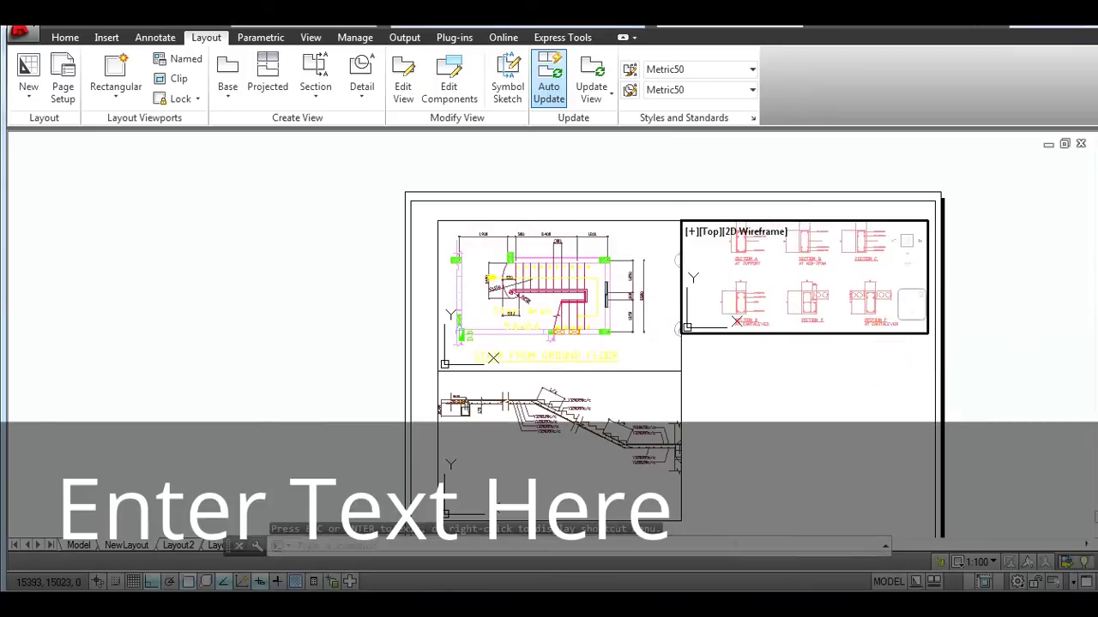
pyautogui.doubleClick(875, 363)
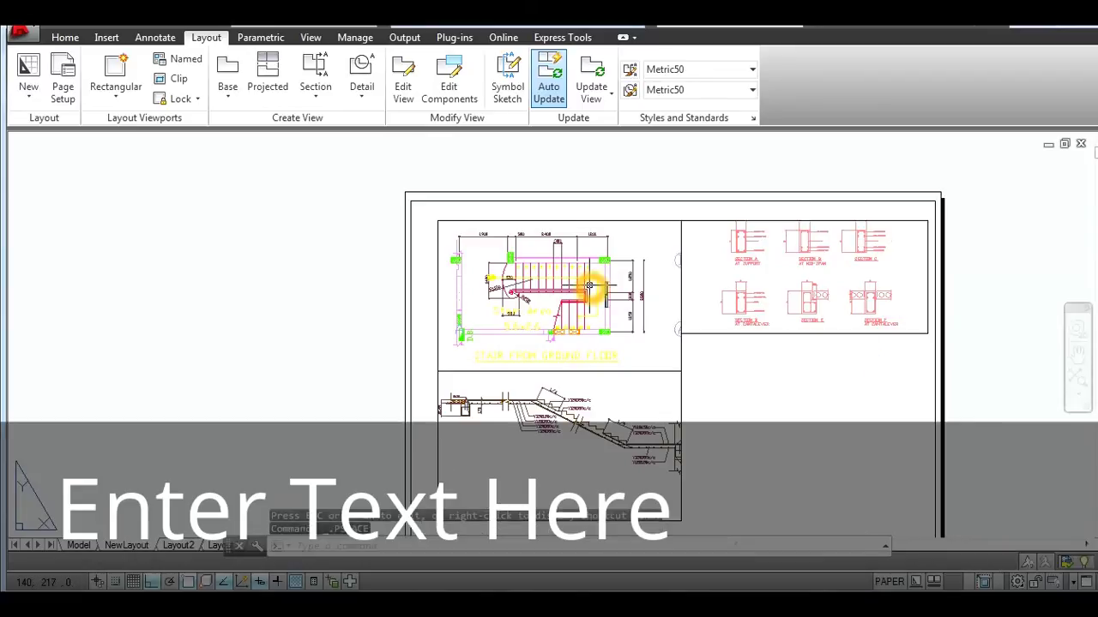
# Step: Draw a circle with a radius of about 42 overlapping the lower edge of the sections viewport
pyautogui.click(650, 331)
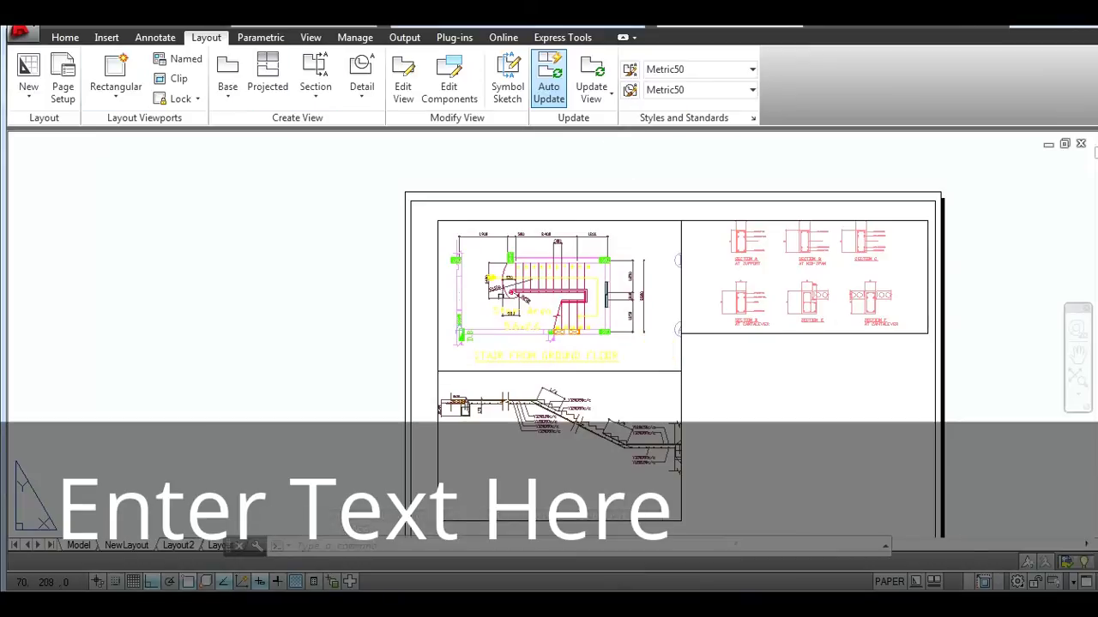
pyautogui.click(784, 307)
pyautogui.click(65, 37)
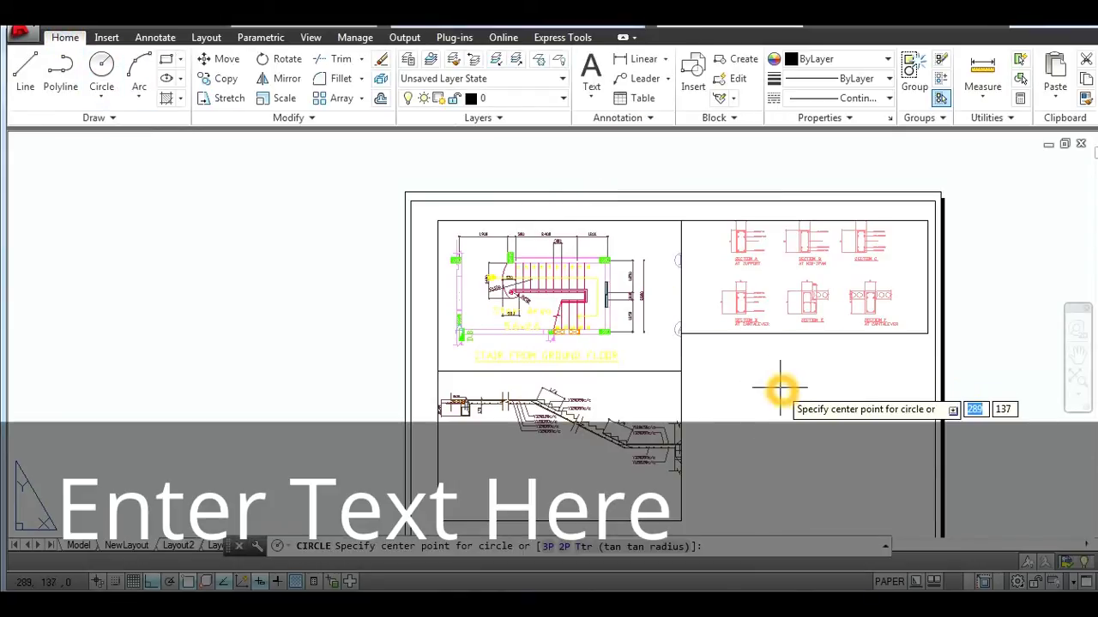
pyautogui.click(755, 373)
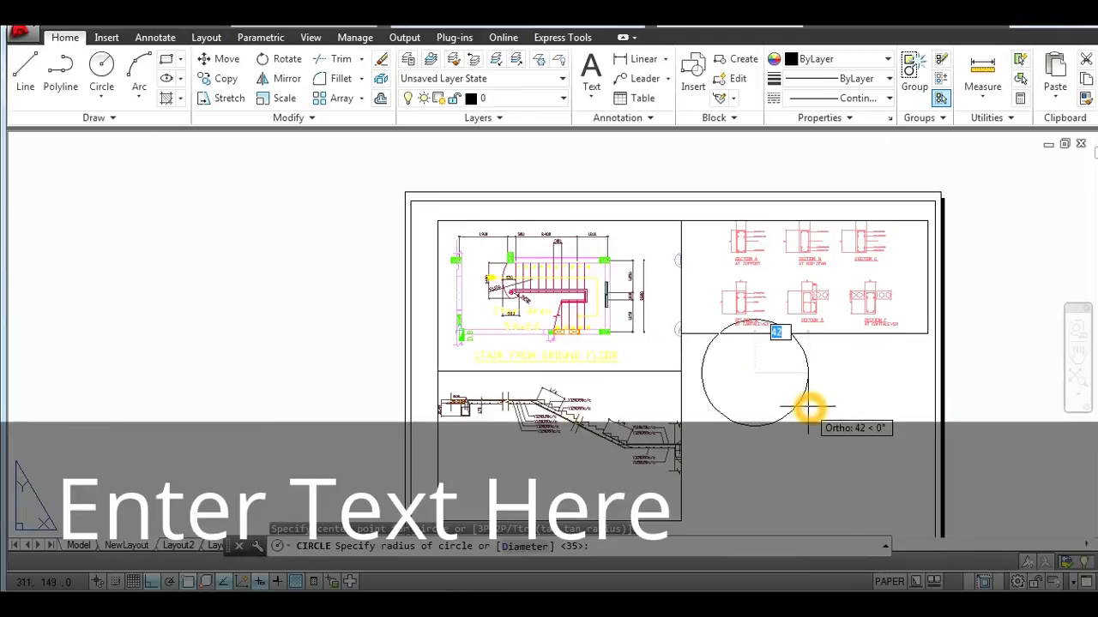
pyautogui.click(808, 409)
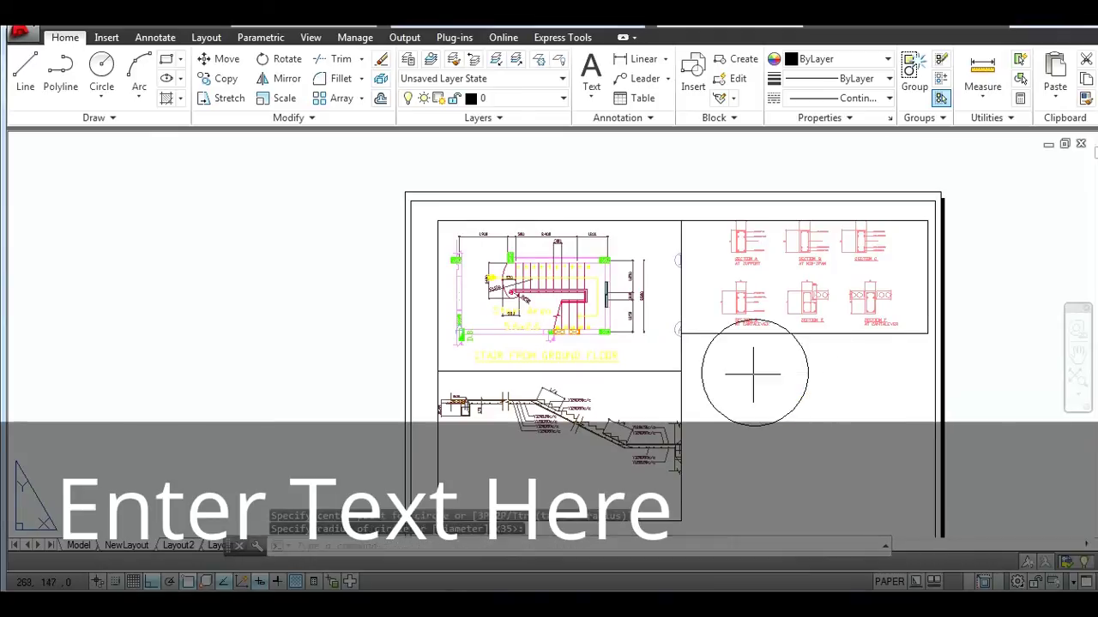
# Step: Turn the circle into a viewport using MVIEW with the Object option
pyautogui.click(734, 410)
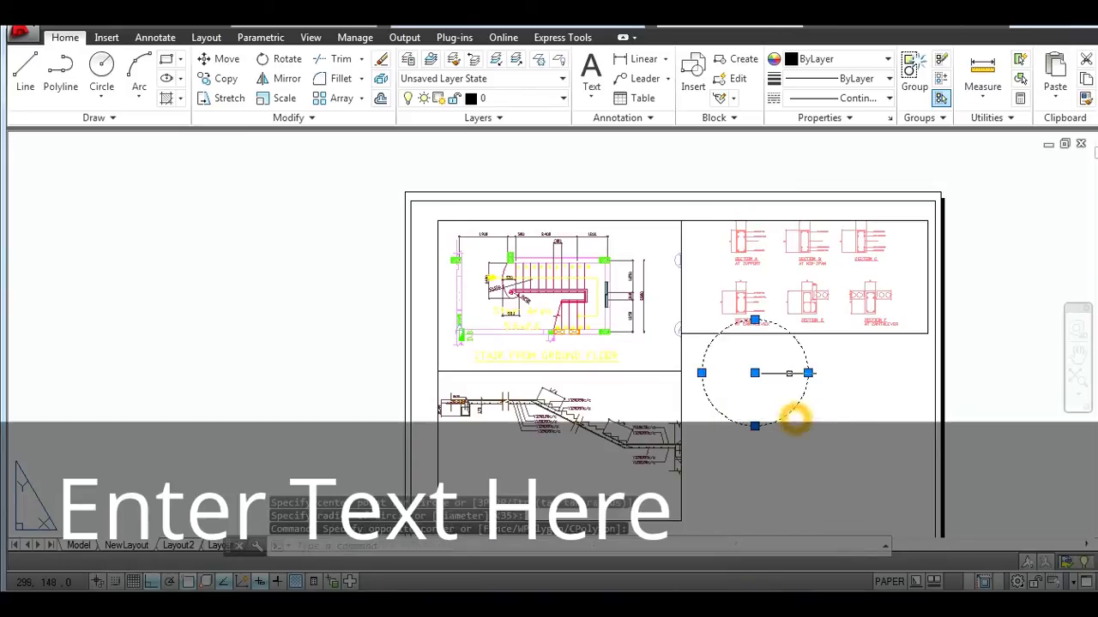
pyautogui.press('Escape')
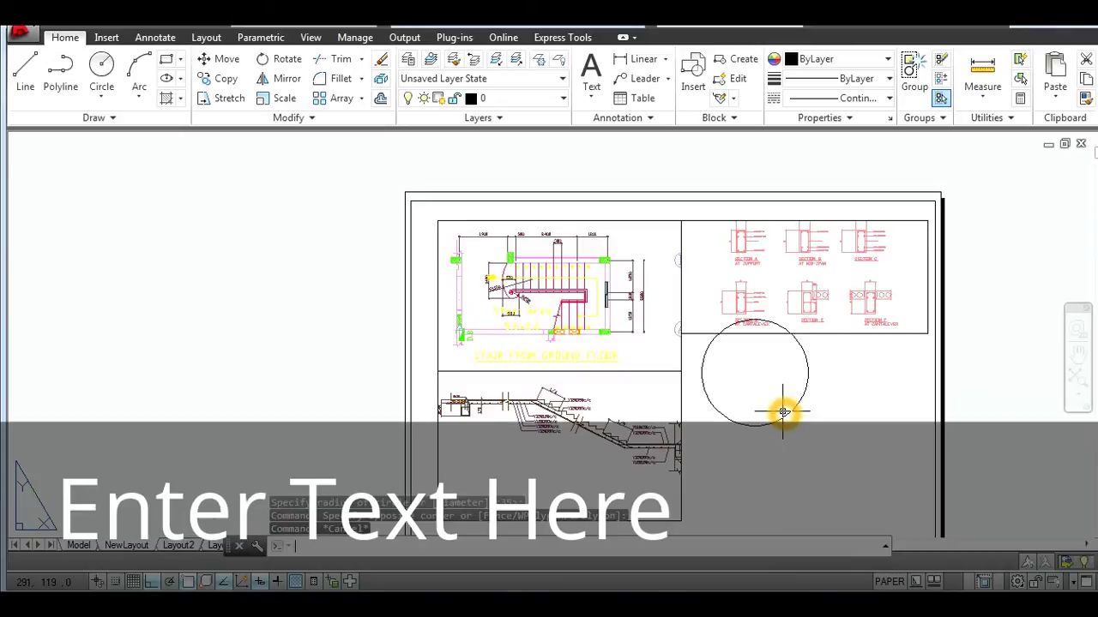
pyautogui.write('mv')
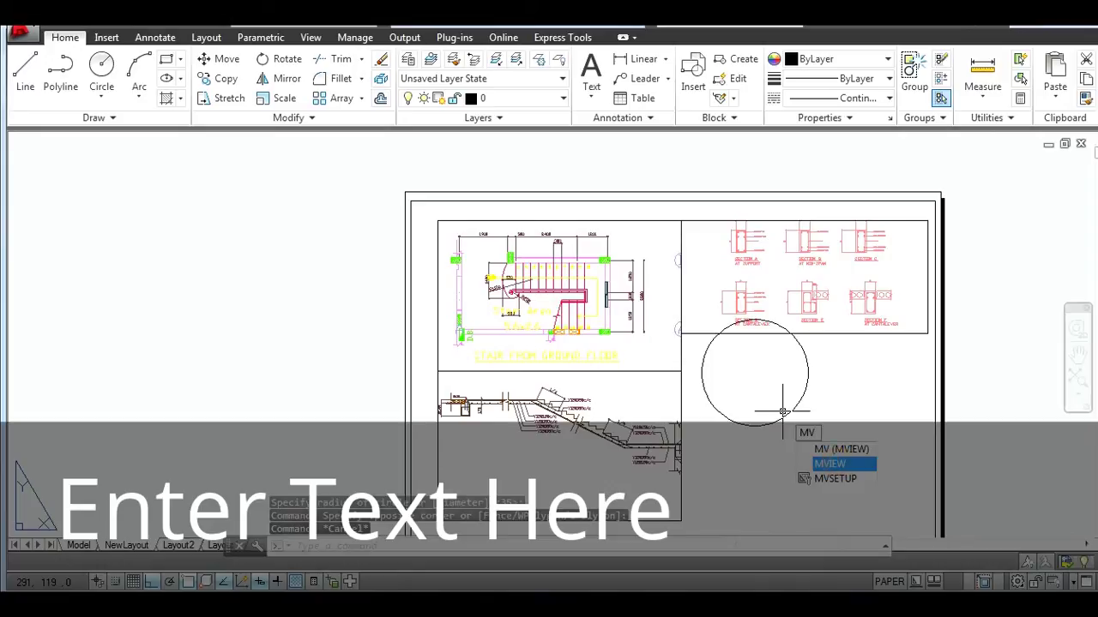
pyautogui.click(832, 455)
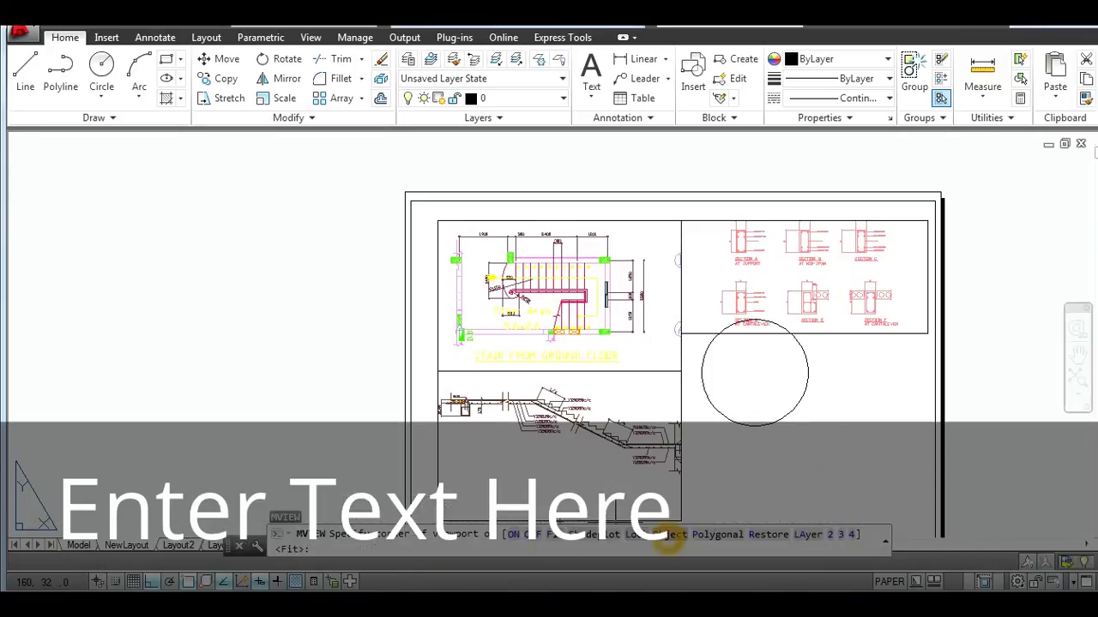
pyautogui.click(671, 536)
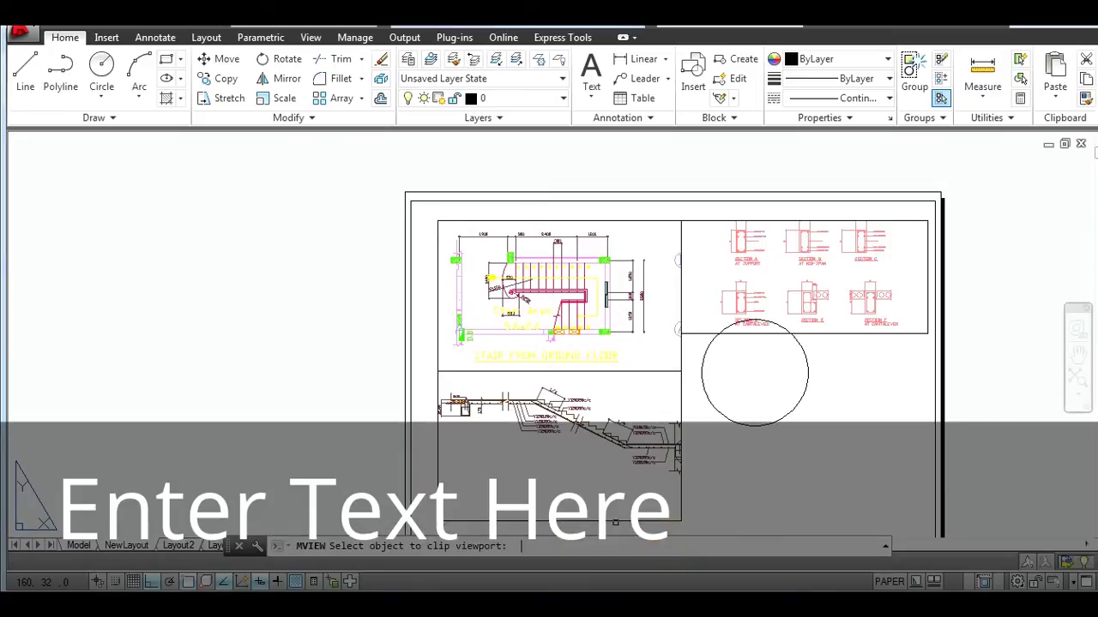
pyautogui.click(719, 413)
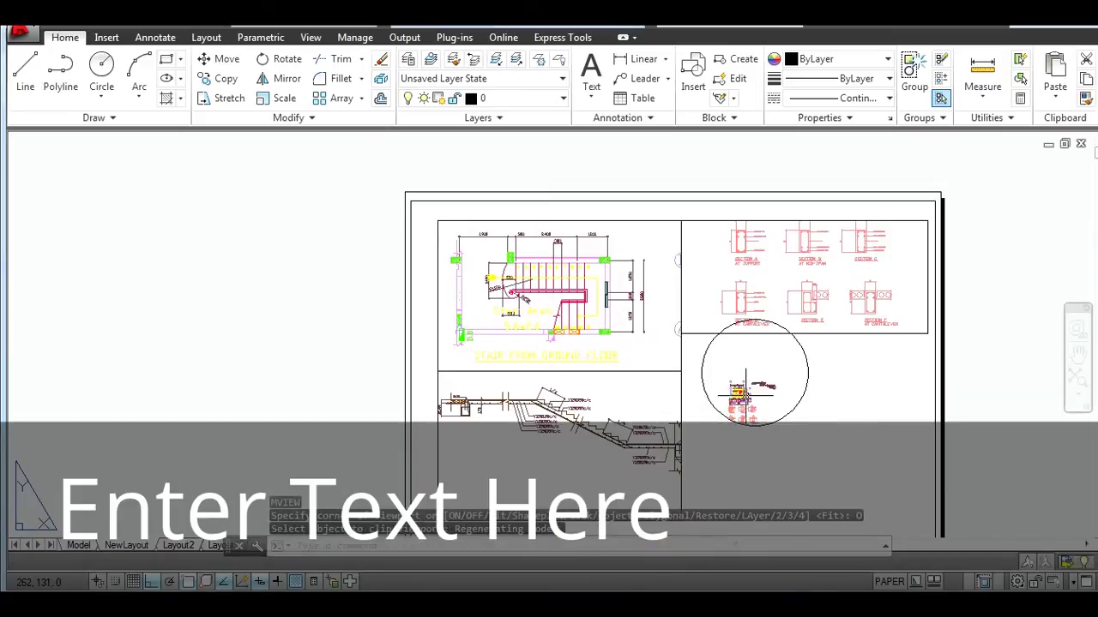
# Step: Activate the circular viewport, zoom in on the left end of the beam detail and return to paper space
pyautogui.click(763, 403)
pyautogui.doubleClick(764, 401)
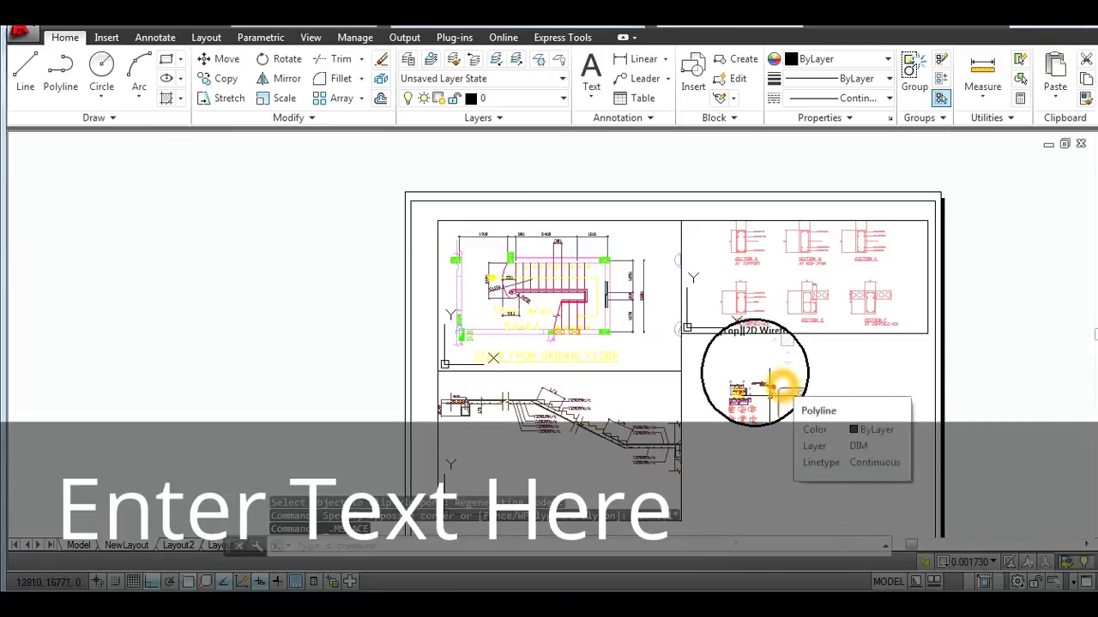
pyautogui.scroll(2, 727, 416)
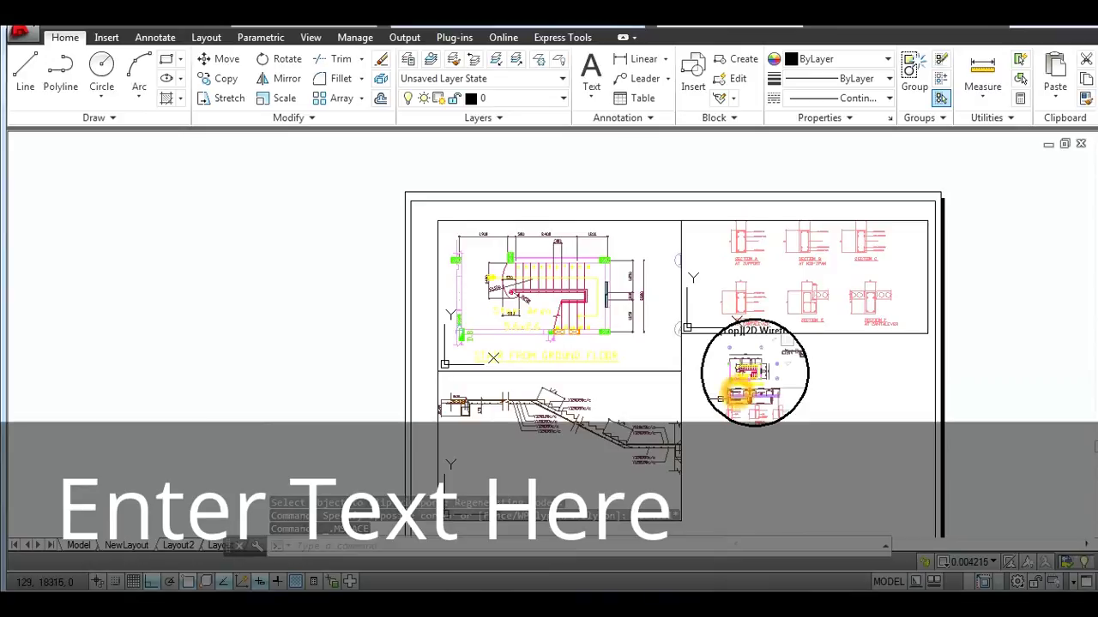
pyautogui.scroll(5, 727, 402)
pyautogui.scroll(2, 778, 372)
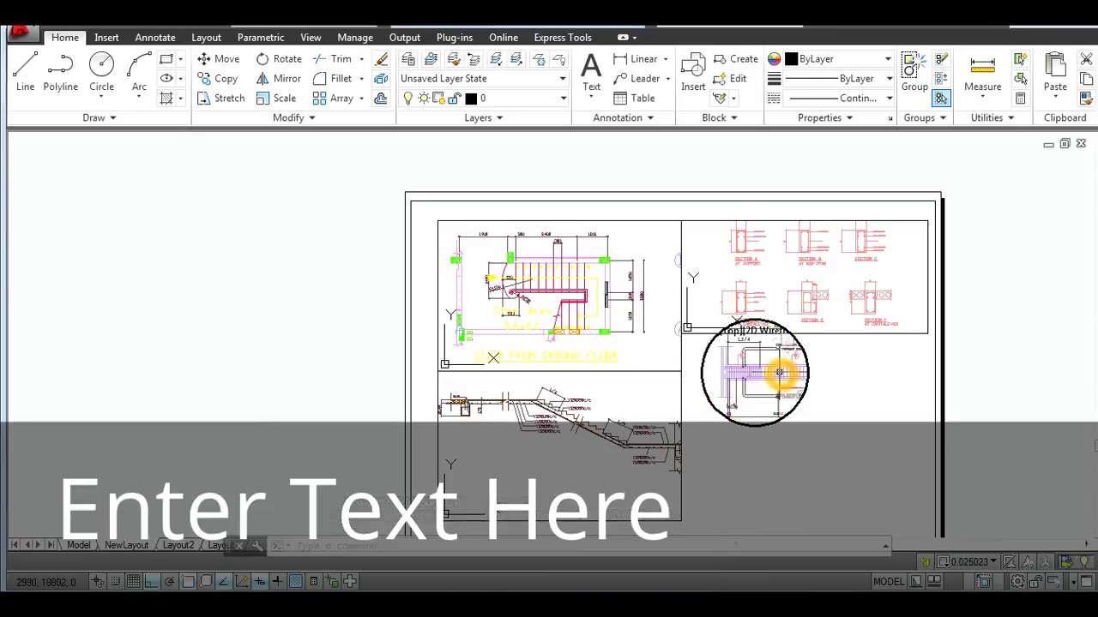
pyautogui.rightClick(782, 377)
pyautogui.moveTo(779, 372); pyautogui.dragTo(748, 391, button='middle')
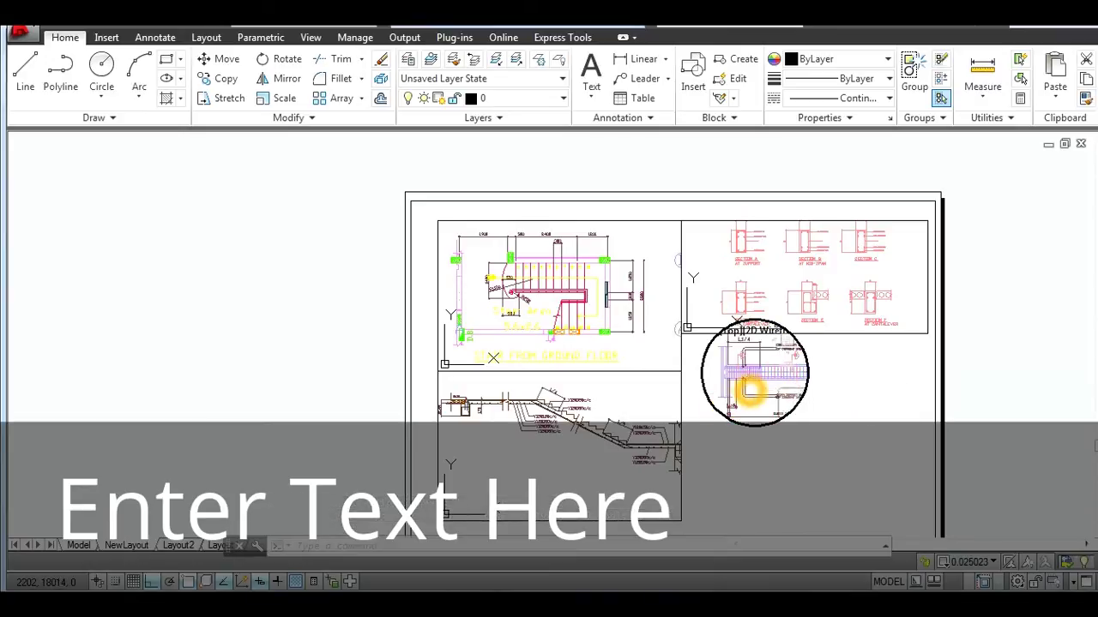
pyautogui.doubleClick(810, 478)
pyautogui.click(808, 478)
pyautogui.click(717, 400)
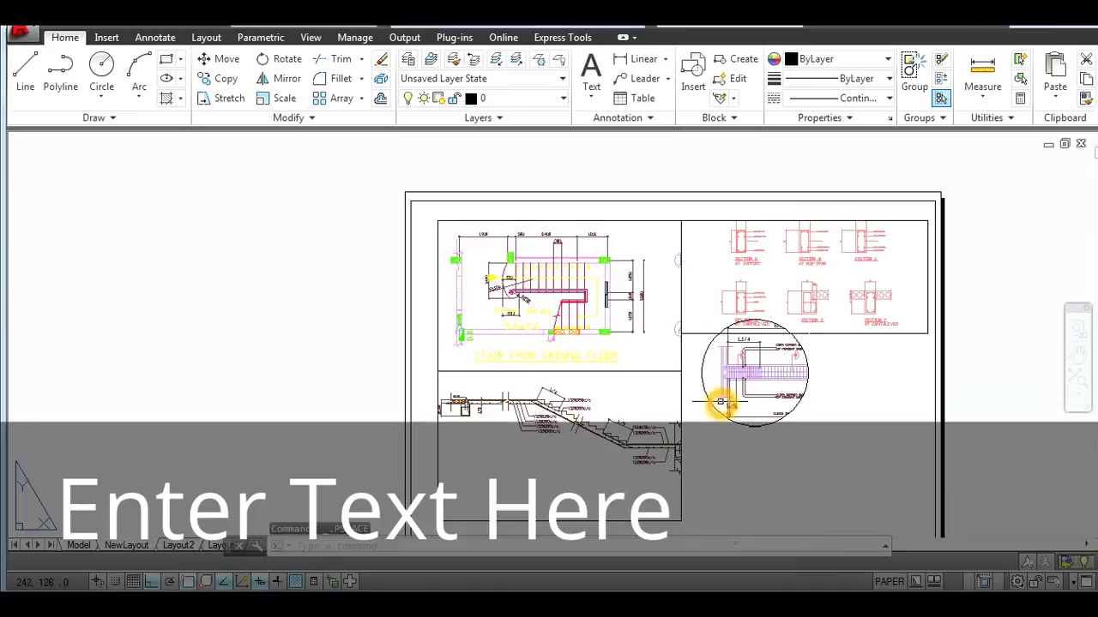
pyautogui.click(840, 387)
pyautogui.click(713, 386)
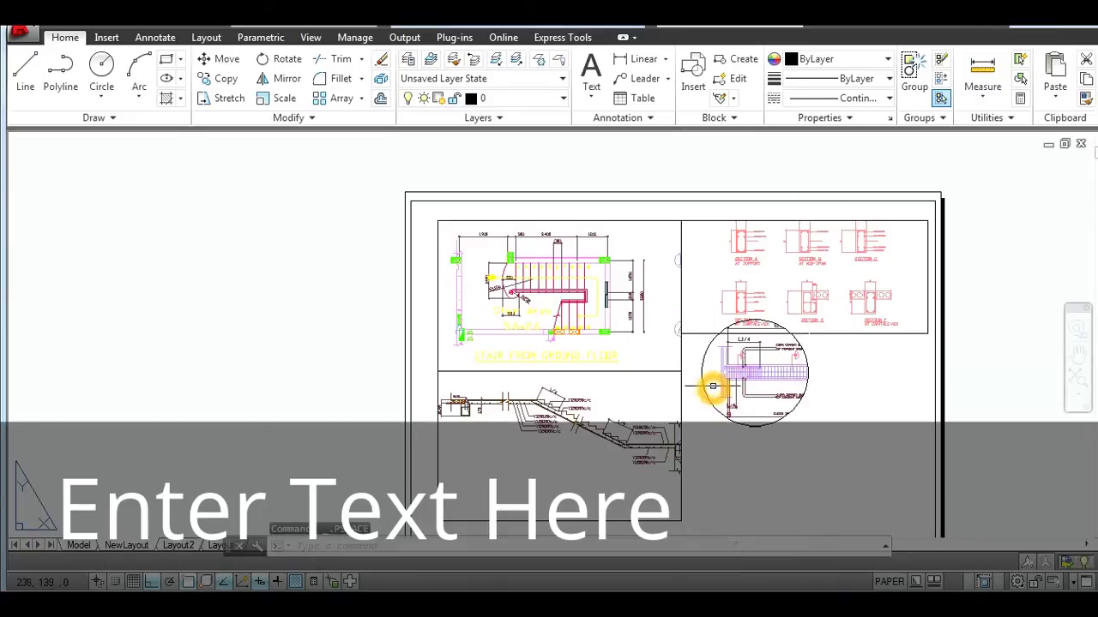
# Step: Activate the circular viewport, try a 1:10 scale before setting it to 1:20, reposition the beam detail inside it and return to paper space
pyautogui.doubleClick(716, 390)
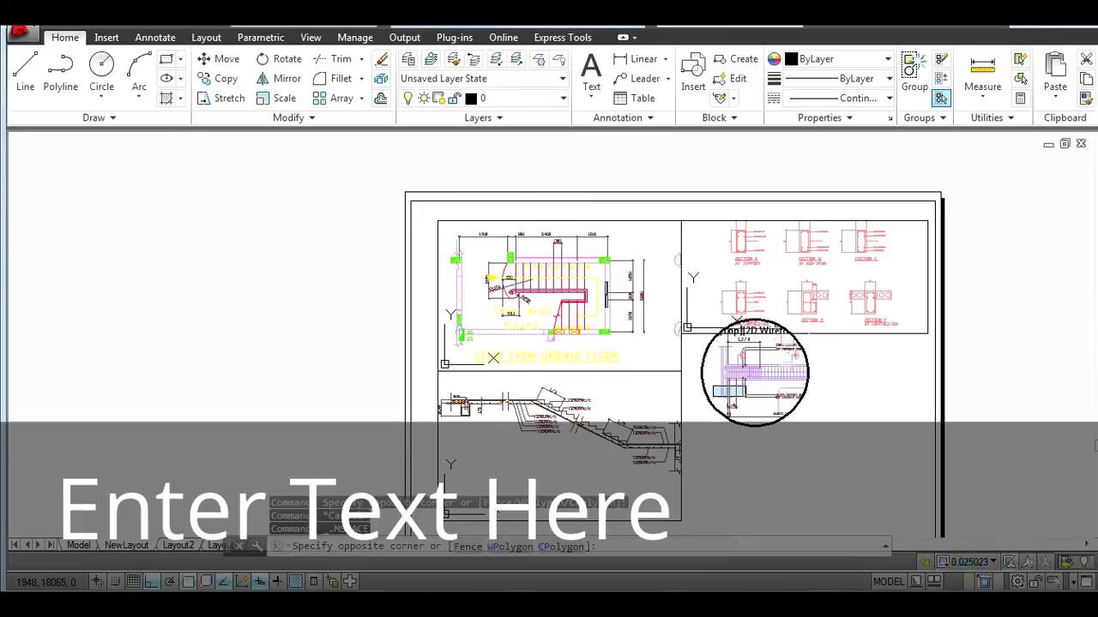
pyautogui.click(988, 561)
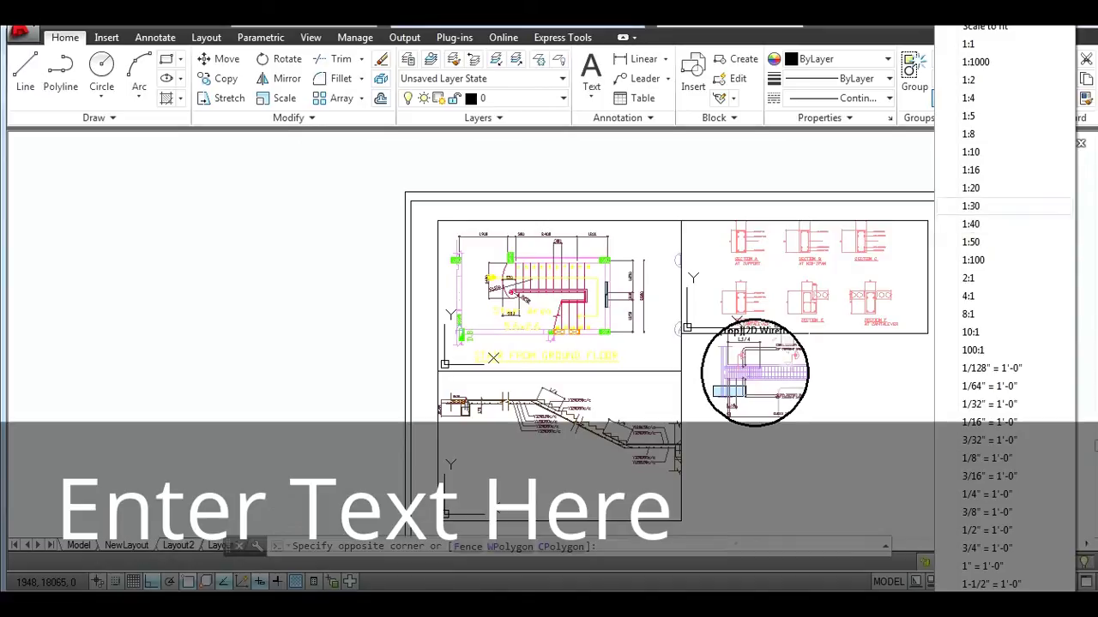
pyautogui.click(981, 152)
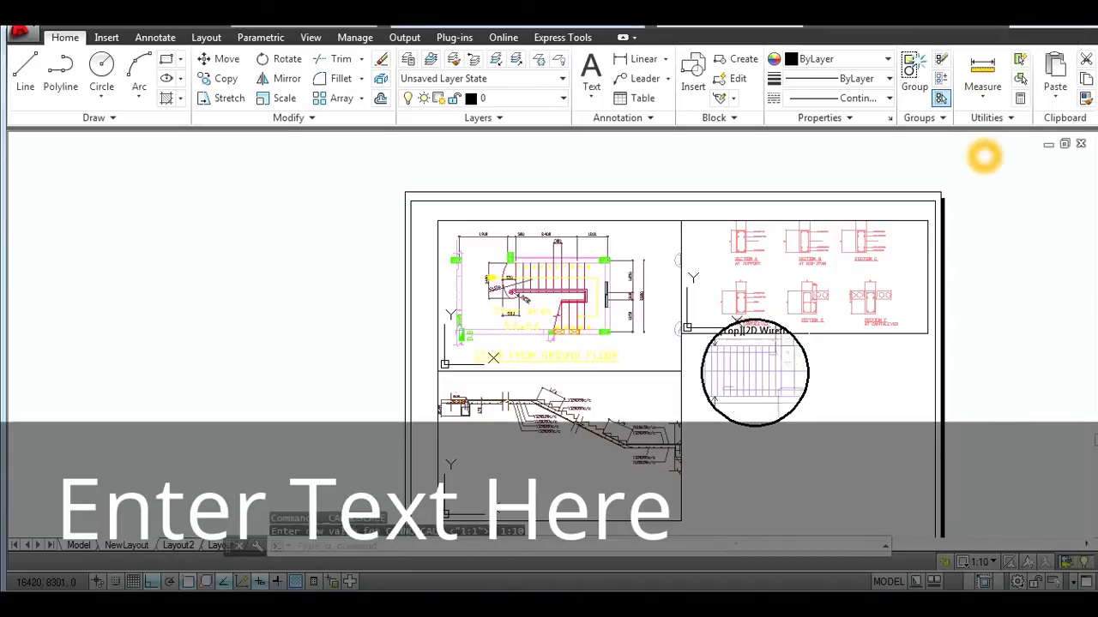
pyautogui.click(978, 561)
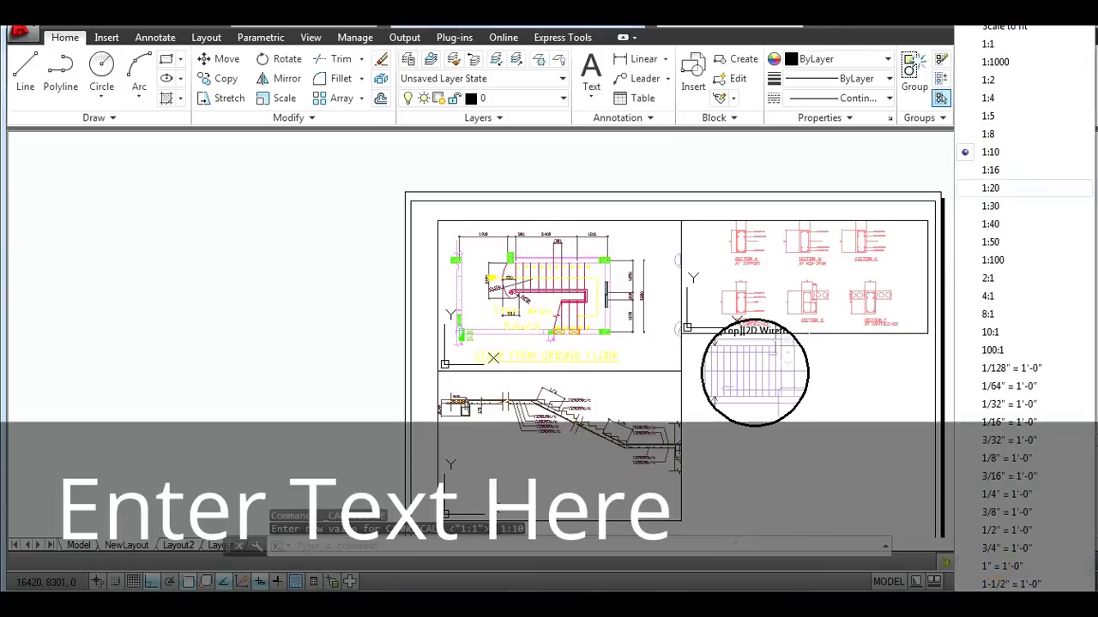
pyautogui.click(1000, 189)
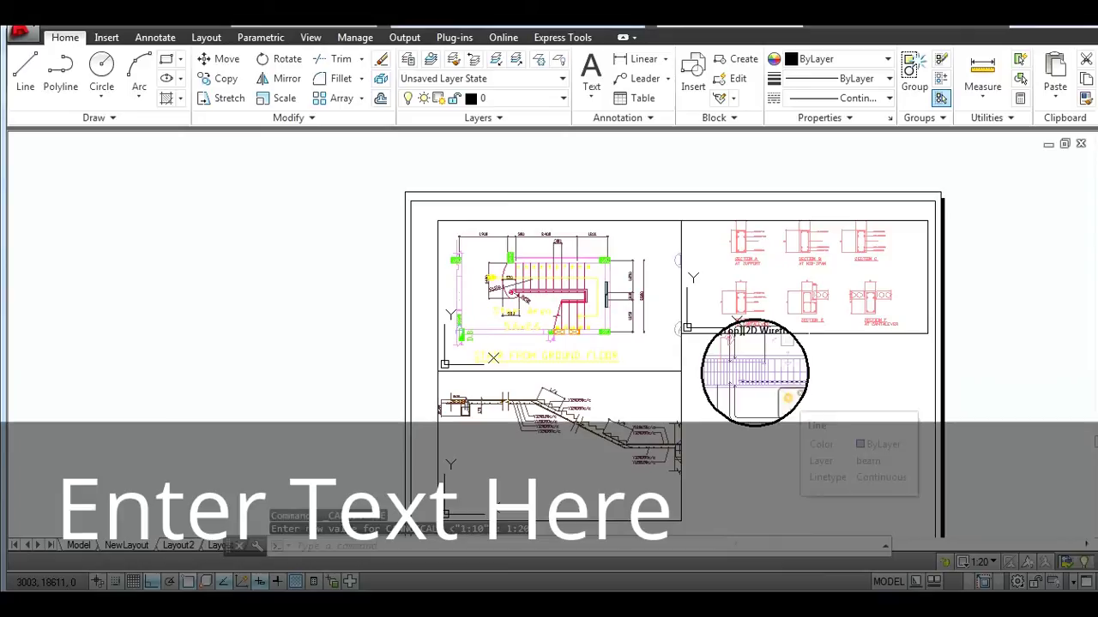
pyautogui.click(825, 429)
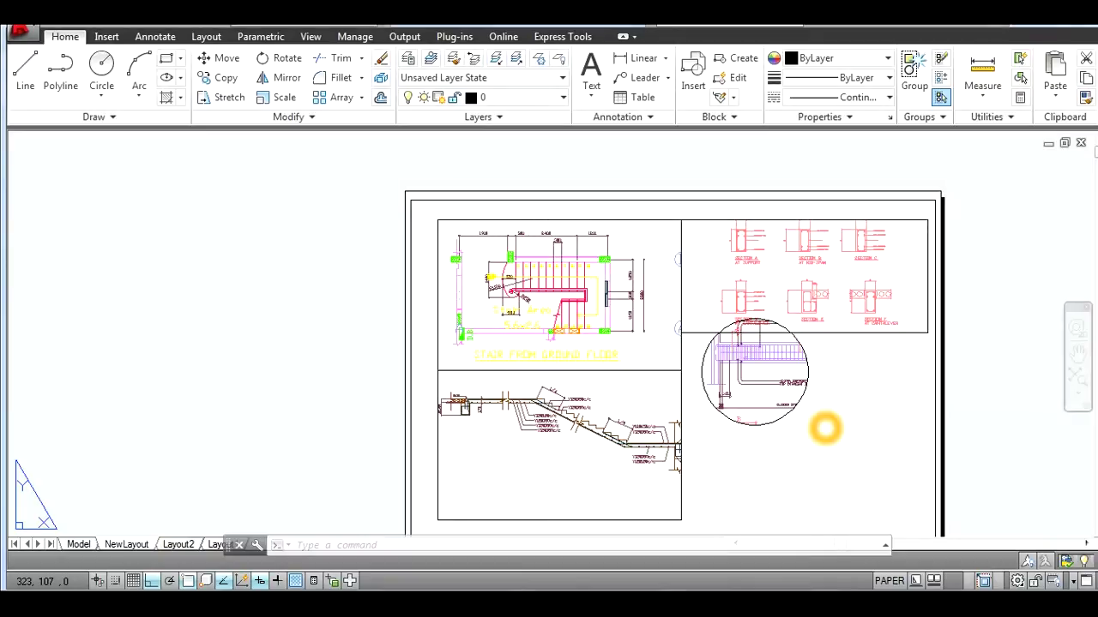